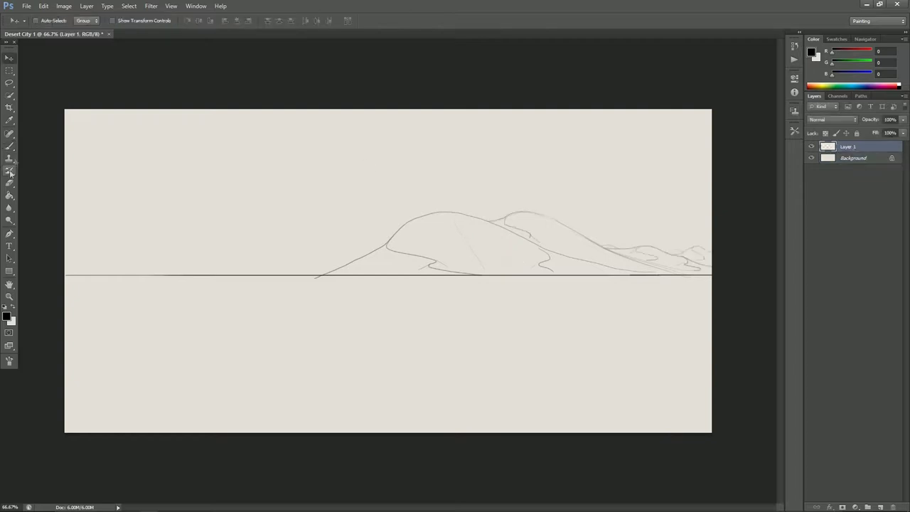
# Sketch a long curved structure on a new layer, sweeping from a thin tip at far left to a rounded foreground end
pyautogui.moveTo(199, 203); pyautogui.dragTo(416, 139)
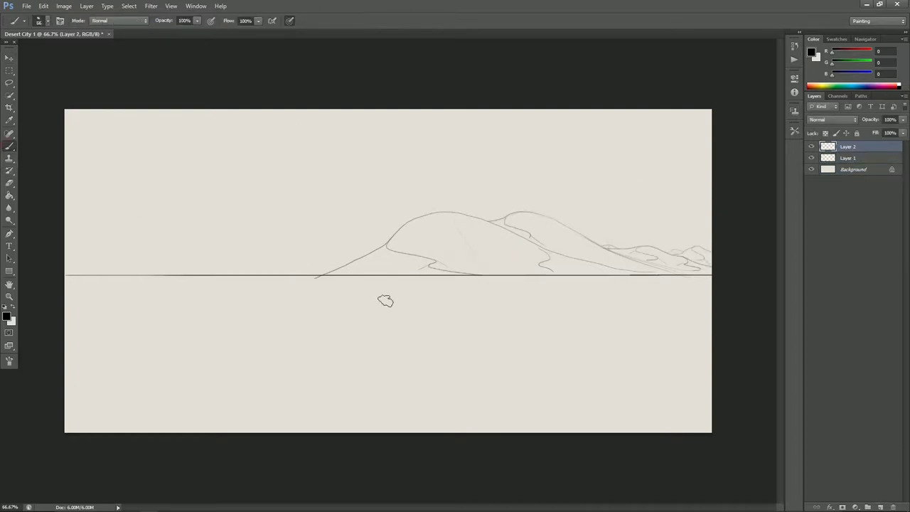
pyautogui.moveTo(88, 138)
pyautogui.mouseDown()
pyautogui.moveTo(157, 142)
pyautogui.moveTo(183, 228)
pyautogui.mouseUp()
pyautogui.hotkey('ctrl', 'z')
pyautogui.moveTo(284, 205); pyautogui.dragTo(334, 228)
pyautogui.moveTo(306, 206); pyautogui.dragTo(361, 196)
pyautogui.moveTo(430, 167)
pyautogui.mouseDown()
pyautogui.moveTo(386, 173)
pyautogui.moveTo(366, 221)
pyautogui.mouseUp()
pyautogui.moveTo(439, 169); pyautogui.dragTo(569, 227)
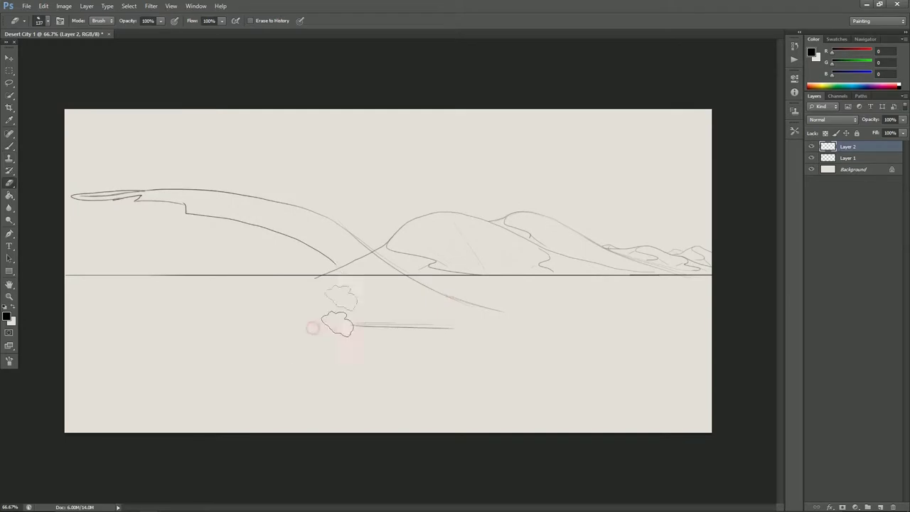
pyautogui.moveTo(334, 256); pyautogui.dragTo(294, 350)
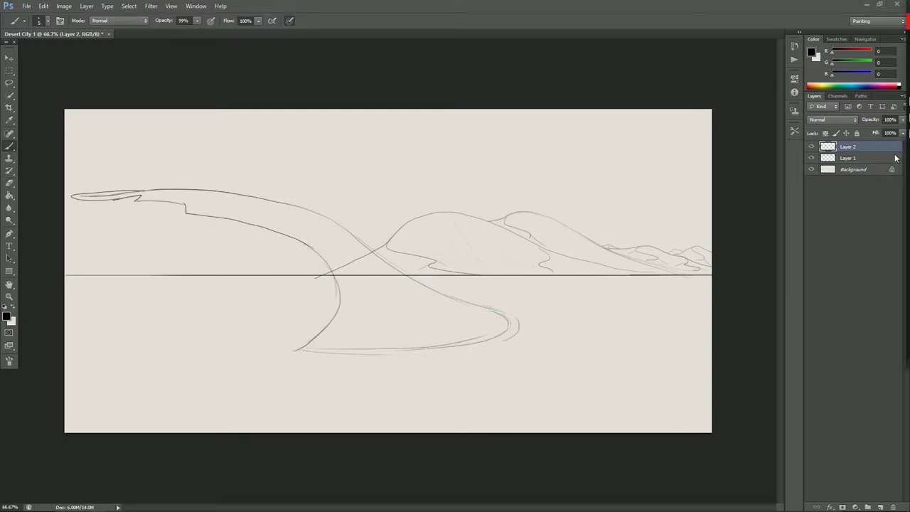
# Transform the curved structure sketch to make it wider and flatter across the horizon, with its foreground end pulled slightly inward
pyautogui.hotkey('ctrl', 't')
pyautogui.moveTo(520, 272); pyautogui.dragTo(667, 273)
pyautogui.moveTo(369, 190); pyautogui.dragTo(371, 237)
pyautogui.press('Return')
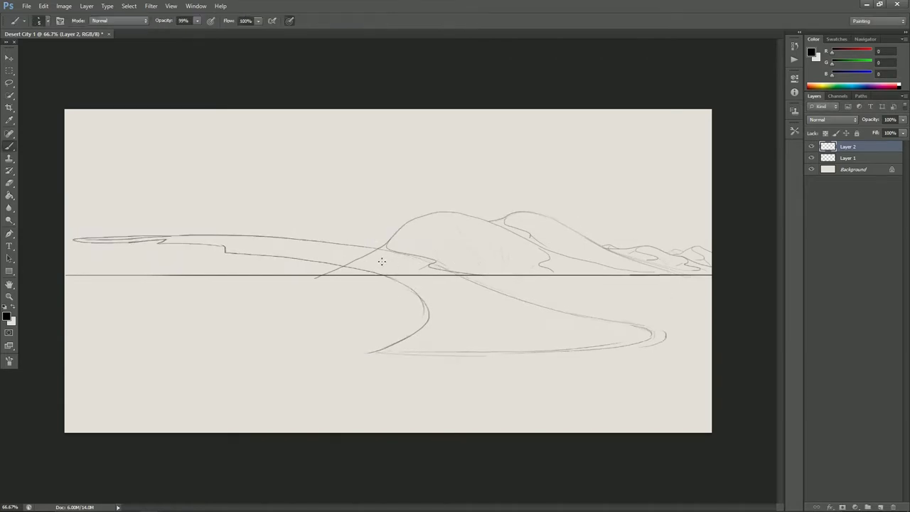
pyautogui.hotkey('ctrl', 't')
pyautogui.moveTo(666, 356)
pyautogui.mouseDown()
pyautogui.moveTo(633, 325)
pyautogui.moveTo(582, 346)
pyautogui.moveTo(593, 344)
pyautogui.mouseUp()
pyautogui.press('Return')
# Erase the structure's upper edge and redraw it as a lighter curve flowing into the foreground end, undoing the stray dark strokes
pyautogui.press('e')
pyautogui.moveTo(253, 236); pyautogui.dragTo(522, 297)
pyautogui.press('b')
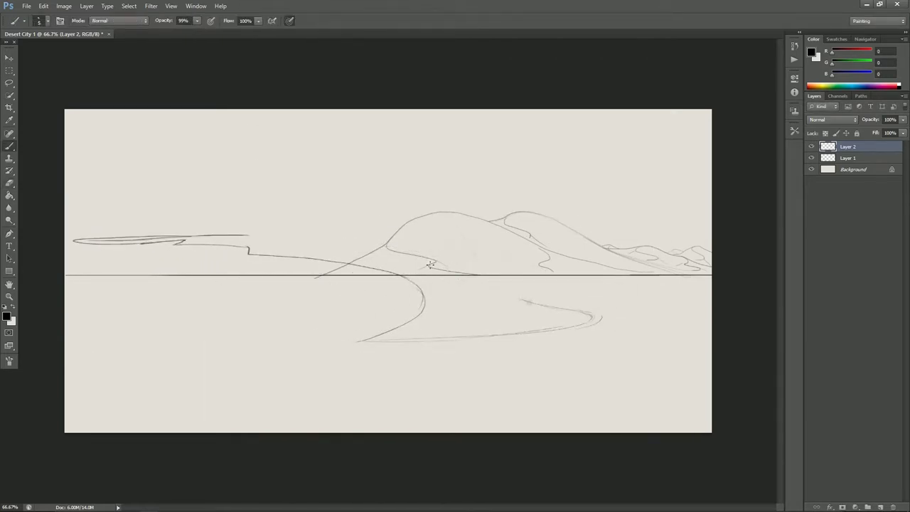
pyautogui.moveTo(314, 241); pyautogui.dragTo(239, 235)
pyautogui.click(43, 5)
pyautogui.click(47, 35)
pyautogui.click(43, 6)
pyautogui.click(44, 34)
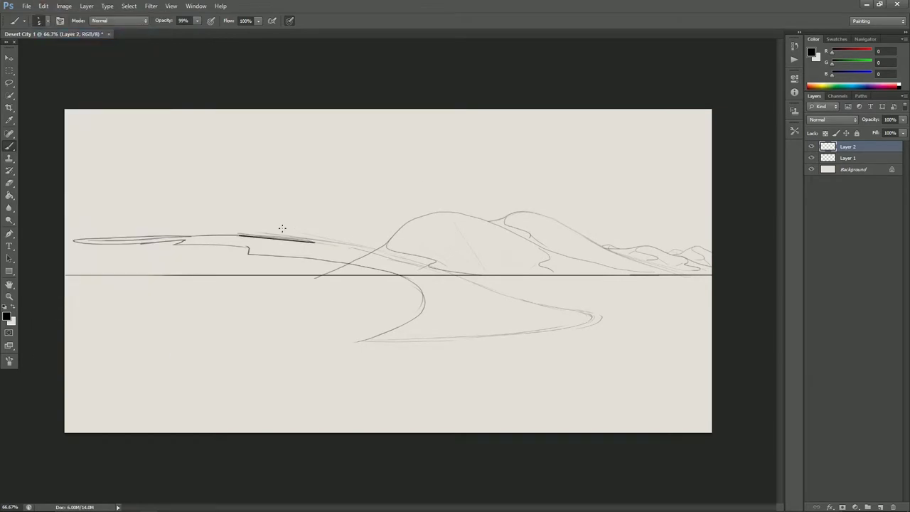
pyautogui.click(44, 6)
pyautogui.click(46, 35)
pyautogui.keyDown('ctrl'); pyautogui.click(433, 293); pyautogui.keyUp('ctrl')
pyautogui.keyDown('ctrl'); pyautogui.click(528, 323); pyautogui.keyUp('ctrl')
pyautogui.moveTo(416, 354); pyautogui.dragTo(624, 327)
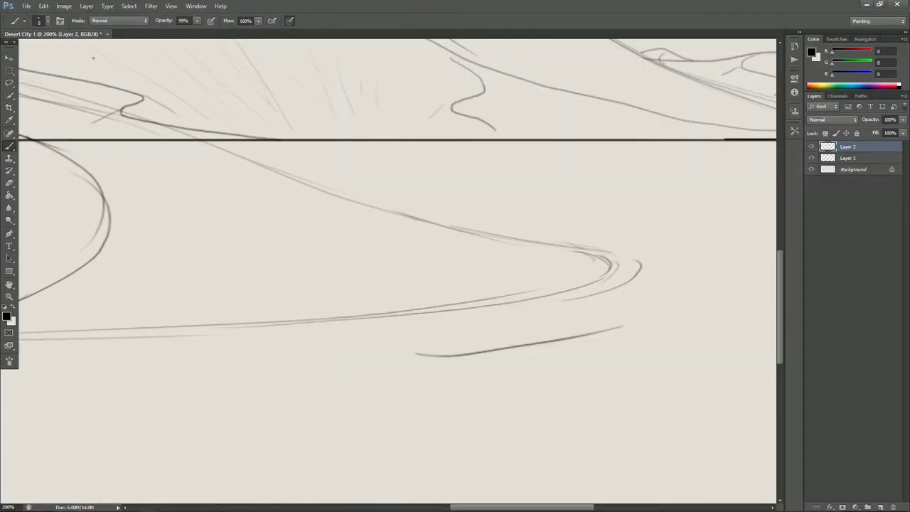
pyautogui.click(44, 5)
pyautogui.click(46, 35)
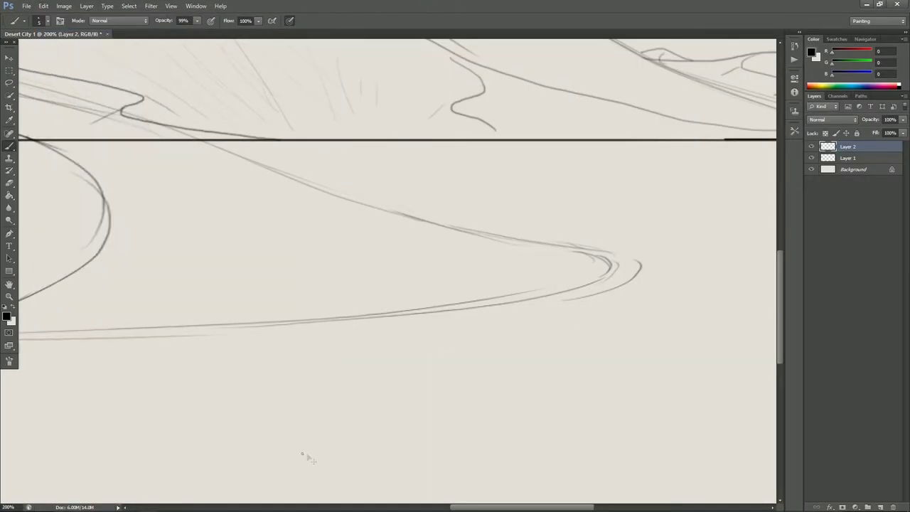
# Save the drawing as Desert City 1.psd in the 001 - Desert City folder inside 001 - Architecture
pyautogui.hotkey('ctrl', 's')
pyautogui.doubleClick(426, 157)
pyautogui.doubleClick(498, 145)
pyautogui.doubleClick(458, 152)
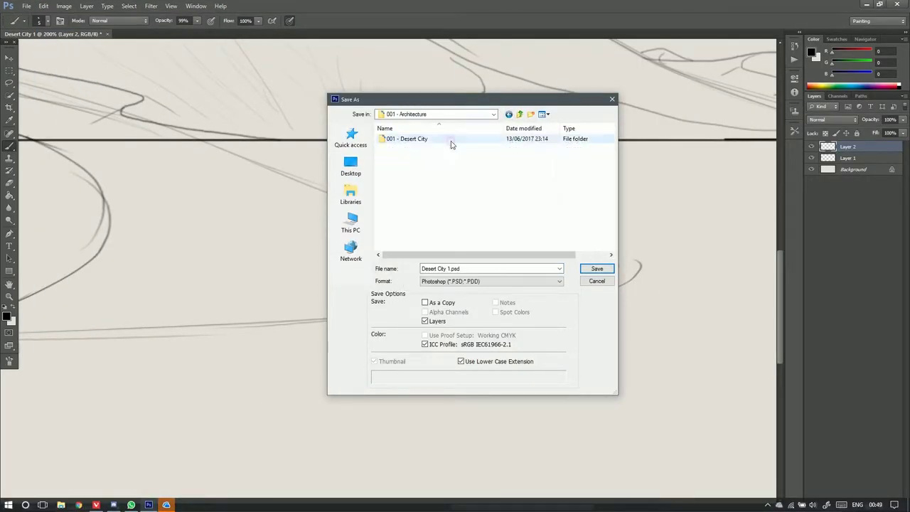
pyautogui.click(596, 268)
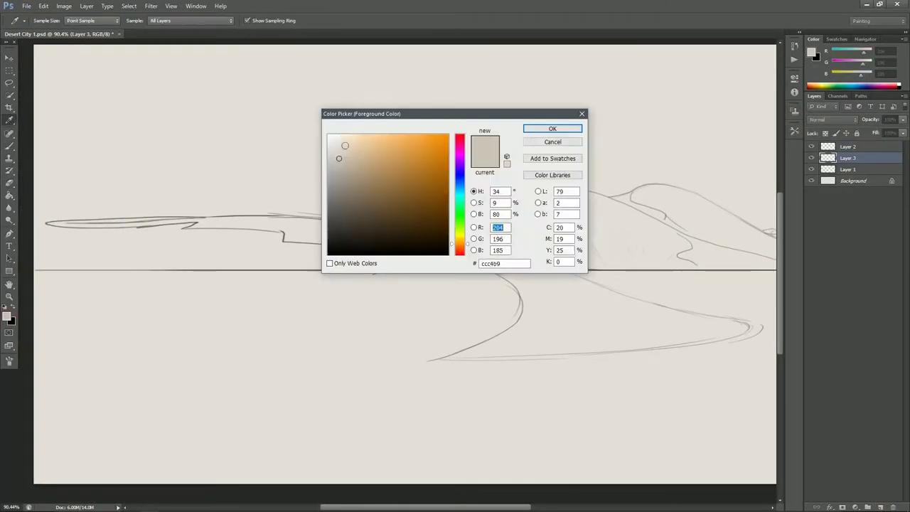
# Paint the curved structure's body off-white (RGB 243, 238, 233) on Layer 3, beneath its line art
pyautogui.click(332, 140)
pyautogui.click(552, 128)
pyautogui.press('b')
pyautogui.rightClick(545, 329)
pyautogui.moveTo(529, 327)
pyautogui.mouseDown()
pyautogui.moveTo(516, 298)
pyautogui.moveTo(436, 244)
pyautogui.moveTo(287, 238)
pyautogui.moveTo(304, 230)
pyautogui.moveTo(203, 223)
pyautogui.mouseUp()
pyautogui.moveTo(540, 288)
pyautogui.mouseDown()
pyautogui.moveTo(572, 284)
pyautogui.moveTo(740, 331)
pyautogui.moveTo(588, 343)
pyautogui.moveTo(534, 307)
pyautogui.moveTo(455, 354)
pyautogui.mouseUp()
# Trim the off-white fill along the structure's edges and paint the remaining gaps along its length
pyautogui.press('e')
pyautogui.moveTo(248, 216); pyautogui.dragTo(348, 221)
pyautogui.moveTo(353, 324)
pyautogui.mouseDown()
pyautogui.moveTo(380, 303)
pyautogui.moveTo(397, 383)
pyautogui.moveTo(418, 310)
pyautogui.mouseUp()
pyautogui.press('b')
pyautogui.moveTo(75, 249); pyautogui.dragTo(611, 267)
pyautogui.moveTo(484, 257); pyautogui.dragTo(576, 274)
pyautogui.moveTo(511, 258)
pyautogui.mouseDown()
pyautogui.moveTo(220, 272)
pyautogui.moveTo(32, 269)
pyautogui.mouseUp()
pyautogui.moveTo(86, 259); pyautogui.dragTo(481, 249)
pyautogui.moveTo(288, 295); pyautogui.dragTo(317, 244)
# Erase the off-white overspill around the foreground end and check the fill with the line art briefly hidden
pyautogui.press('e')
pyautogui.scroll(-5, 305, 280)
pyautogui.moveTo(711, 341); pyautogui.dragTo(387, 293)
pyautogui.scroll(6, 474, 302)
pyautogui.moveTo(480, 312); pyautogui.dragTo(366, 289)
pyautogui.press('b')
pyautogui.scroll(-6, 565, 240)
pyautogui.scroll(1, 283, 320)
pyautogui.click(811, 146)
pyautogui.click(811, 146)
pyautogui.scroll(-1, 175, 285)
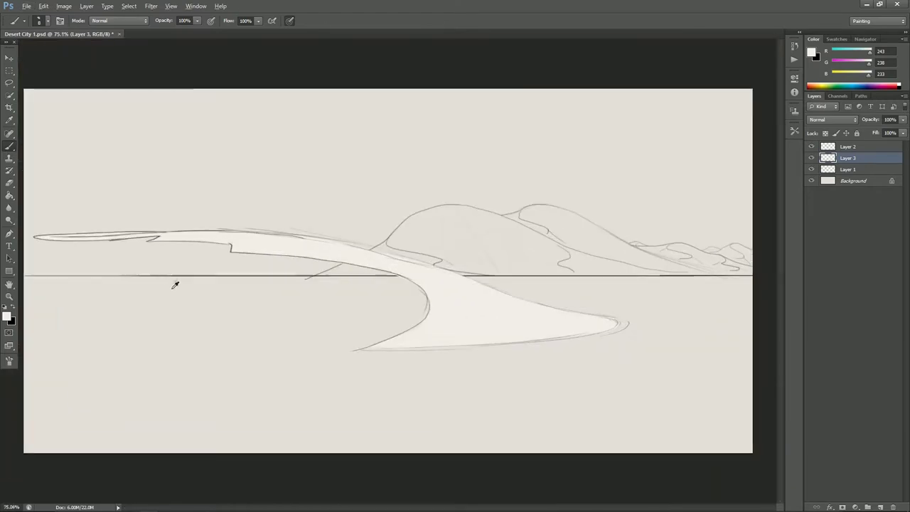
# Add a new base layer above the locked background and remove the original background layer
pyautogui.click(853, 181)
pyautogui.click(880, 507)
pyautogui.hotkey('ctrl', 'z')
pyautogui.click(811, 181)
pyautogui.click(811, 181)
pyautogui.click(880, 507)
pyautogui.click(853, 192)
pyautogui.rightClick(853, 192)
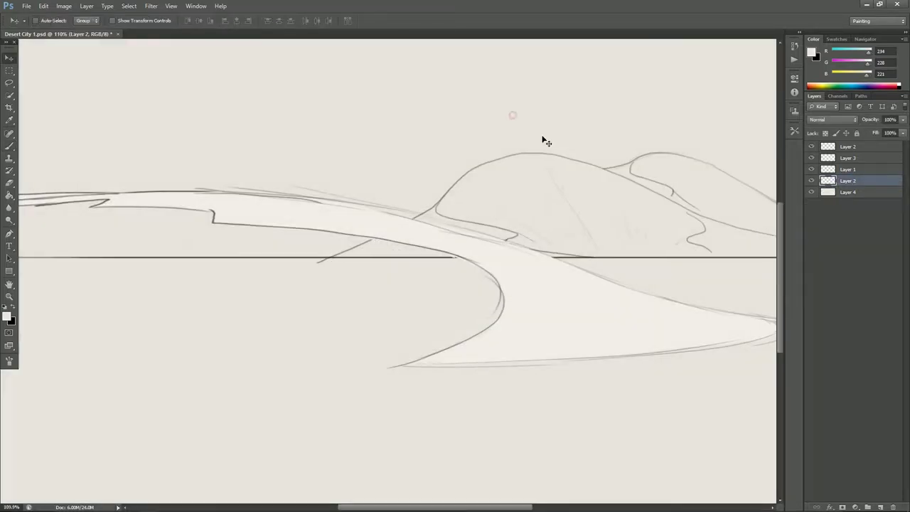
# Add a layer above Layer 4 and paint the sky pale blue-grey (RGB 221, 229, 230)
pyautogui.click(846, 192)
pyautogui.hotkey('ctrl', 'shift', 'alt', 'n')
pyautogui.press('b')
pyautogui.click(6, 317)
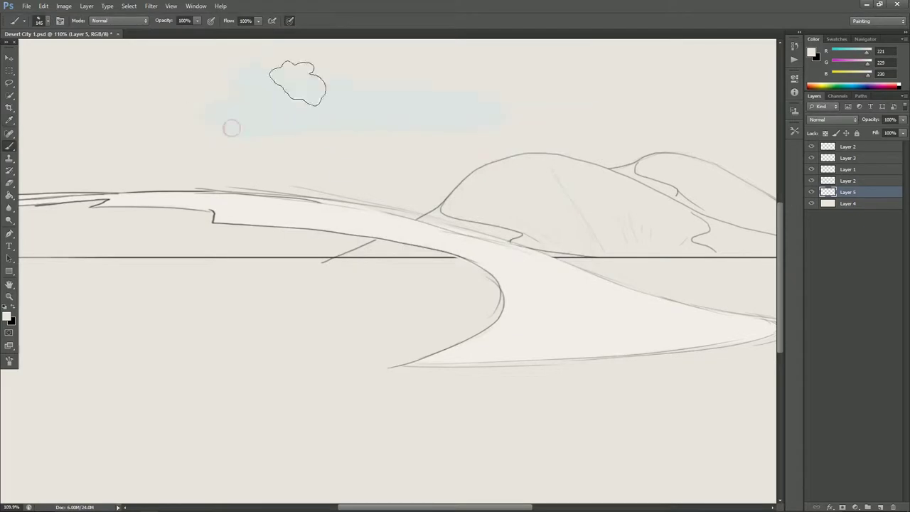
pyautogui.hotkey('ctrl', '0')
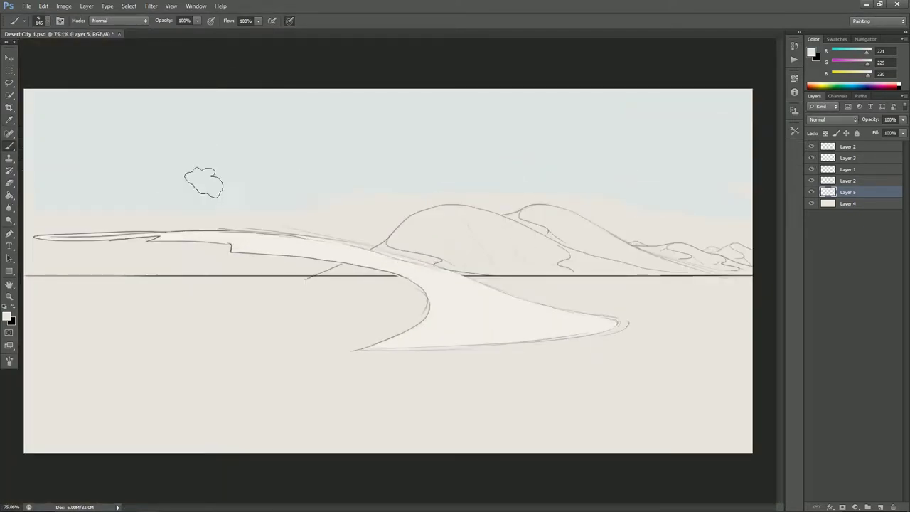
# Paint a bluish-grey band (RGB 214, 224, 232) in the upper sky and a light blue band (RGB 149, 196, 233) along its top
pyautogui.click(6, 317)
pyautogui.click(538, 126)
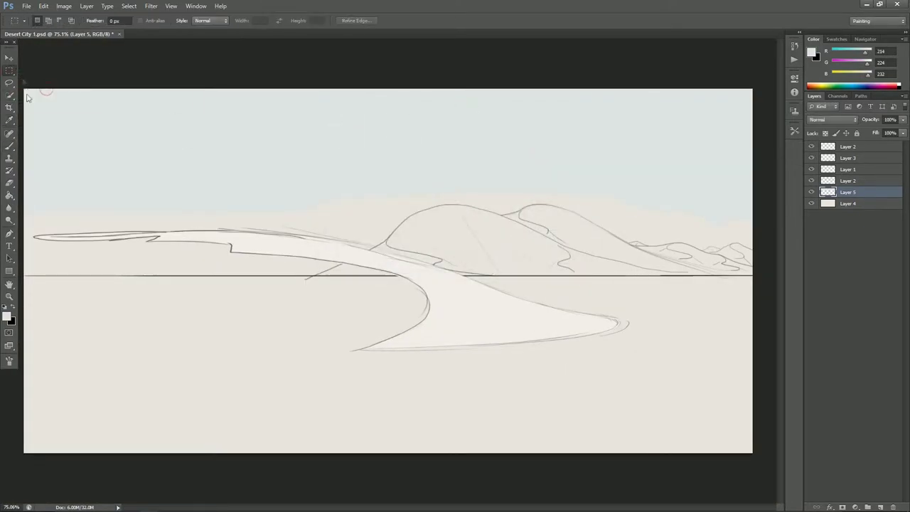
pyautogui.click(6, 317)
pyautogui.click(559, 126)
pyautogui.moveTo(743, 103); pyautogui.dragTo(36, 110)
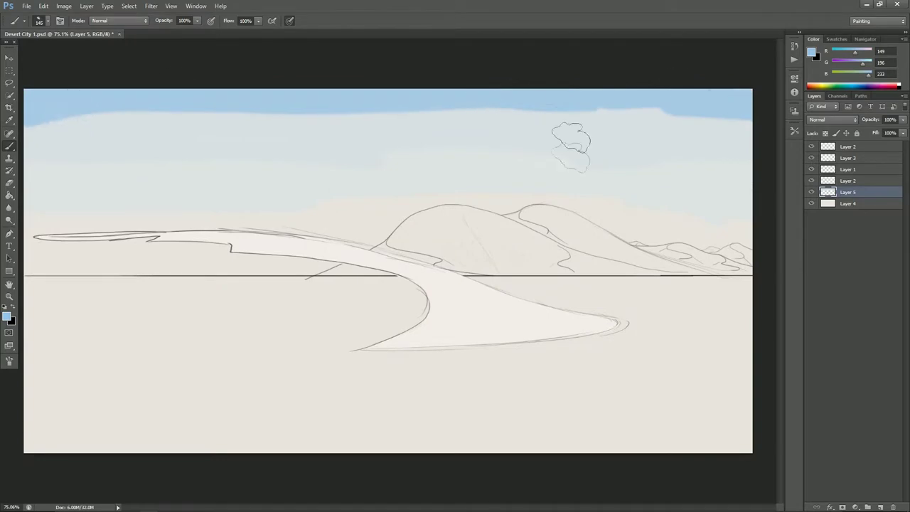
# Sample the pale sky tone and paint it over the middle of the blue band, leaving blue in the upper corners
pyautogui.keyDown('alt'); pyautogui.click(580, 131); pyautogui.keyUp('alt')
pyautogui.moveTo(568, 117); pyautogui.dragTo(170, 117)
pyautogui.keyDown('alt'); pyautogui.click(581, 128); pyautogui.keyUp('alt')
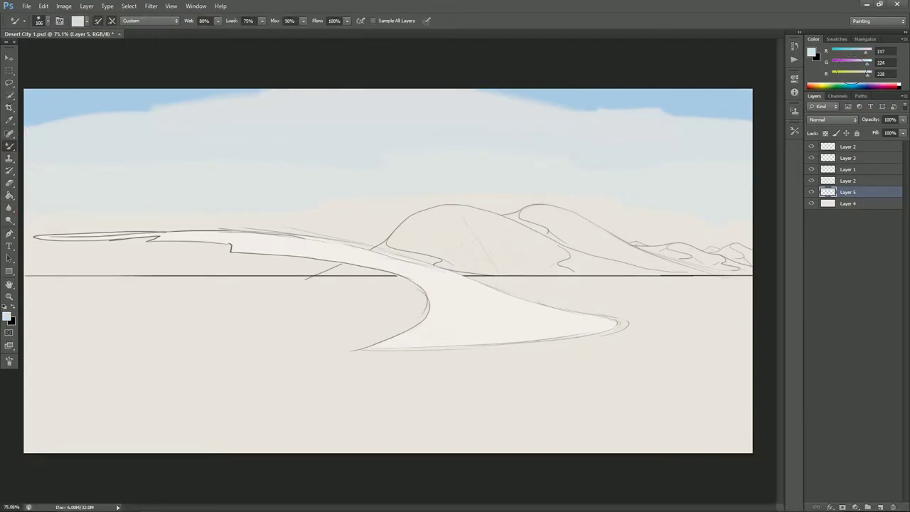
# Blend the sky bands with the Mixer Brush into a soft gradient from the blue corners to the pale horizon
pyautogui.moveTo(42, 124)
pyautogui.mouseDown()
pyautogui.moveTo(221, 102)
pyautogui.moveTo(688, 124)
pyautogui.mouseUp()
pyautogui.moveTo(538, 162); pyautogui.dragTo(227, 175)
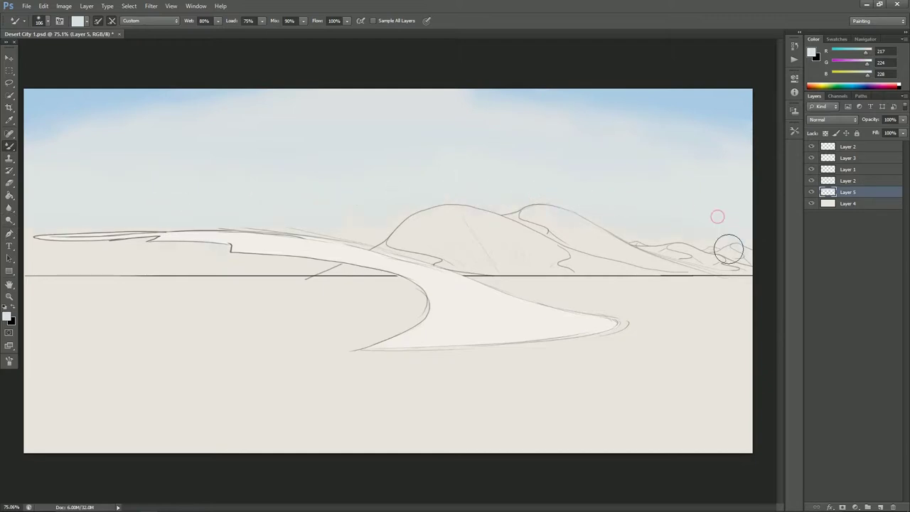
pyautogui.moveTo(492, 117); pyautogui.dragTo(147, 94)
pyautogui.moveTo(78, 132); pyautogui.dragTo(189, 109)
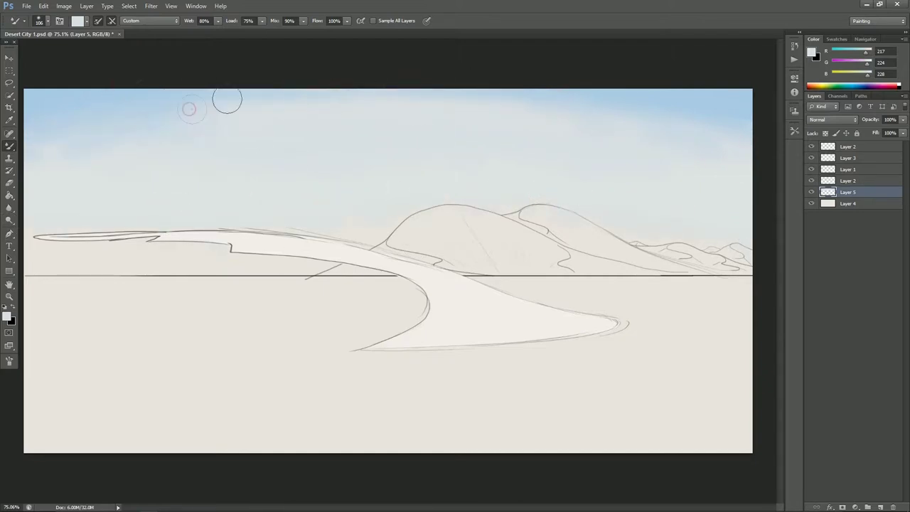
pyautogui.keyDown('alt'); pyautogui.rightClick(75, 148); pyautogui.keyUp('alt')
pyautogui.moveTo(131, 129); pyautogui.dragTo(76, 116)
pyautogui.moveTo(737, 140); pyautogui.dragTo(721, 129)
pyautogui.hotkey('shift', 'b')
pyautogui.moveTo(734, 94); pyautogui.dragTo(764, 98)
pyautogui.hotkey('ctrl', 'z')
# Add a layer above the sky and paint the ground below the horizon in a pale sand colour
pyautogui.keyDown('alt'); pyautogui.click(725, 119); pyautogui.keyUp('alt')
pyautogui.click(880, 507)
pyautogui.click(6, 316)
pyautogui.click(461, 241)
pyautogui.click(343, 148)
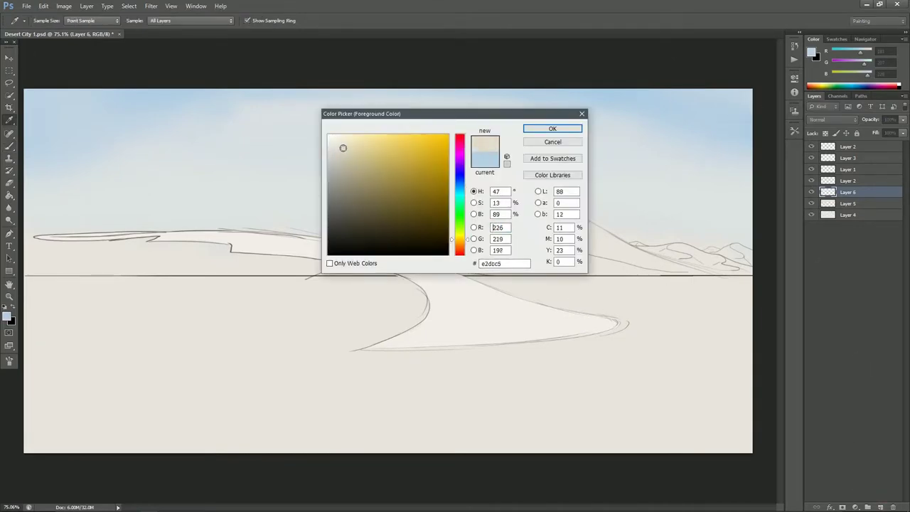
pyautogui.click(461, 241)
pyautogui.click(552, 129)
pyautogui.moveTo(604, 375)
pyautogui.mouseDown()
pyautogui.moveTo(14, 302)
pyautogui.moveTo(239, 359)
pyautogui.moveTo(736, 427)
pyautogui.mouseUp()
# Choose a pinker sand tone (RGB 225, 210, 196) and brush it into the ground's lower-left area
pyautogui.click(6, 316)
pyautogui.click(461, 246)
pyautogui.click(551, 129)
pyautogui.press('b')
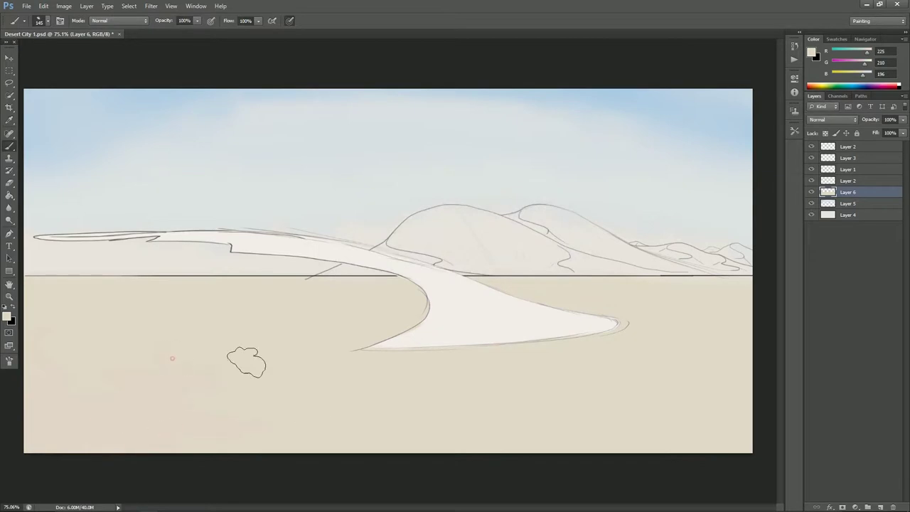
# Paint the dunes beige (RGB 219, 204, 190) with a smaller brush on a new layer placed beneath the ground layer
pyautogui.click(6, 317)
pyautogui.click(345, 154)
pyautogui.click(538, 127)
pyautogui.press('[')
pyautogui.press('[')
pyautogui.press('[')
pyautogui.press('[')
pyautogui.press('[')
pyautogui.press('[')
pyautogui.click(880, 507)
pyautogui.scroll(5, 641, 253)
pyautogui.moveTo(601, 260)
pyautogui.mouseDown()
pyautogui.moveTo(388, 166)
pyautogui.moveTo(360, 175)
pyautogui.moveTo(478, 223)
pyautogui.mouseUp()
pyautogui.hotkey('ctrl', '[')
pyautogui.moveTo(696, 281)
pyautogui.mouseDown()
pyautogui.moveTo(741, 248)
pyautogui.moveTo(134, 189)
pyautogui.moveTo(175, 240)
pyautogui.moveTo(224, 194)
pyautogui.mouseUp()
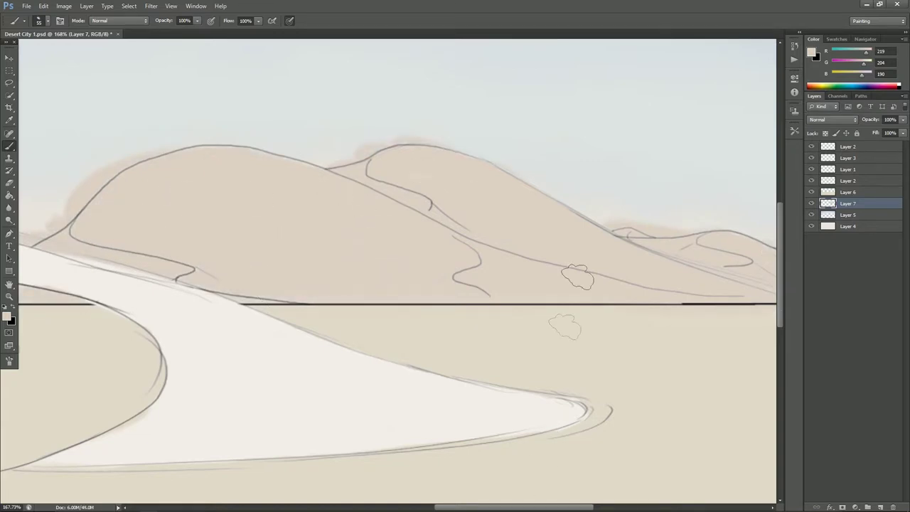
# Extend the beige dune fill over the remaining gaps down to the horizon and the canvas's right edge
pyautogui.moveTo(672, 319); pyautogui.dragTo(351, 353)
pyautogui.moveTo(512, 307); pyautogui.dragTo(555, 277)
pyautogui.moveTo(351, 353); pyautogui.dragTo(853, 321)
# Erase the beige overspill outside the outlines of the two large dunes
pyautogui.press('e')
pyautogui.moveTo(143, 299); pyautogui.dragTo(202, 295)
pyautogui.moveTo(359, 195)
pyautogui.mouseDown()
pyautogui.moveTo(321, 226)
pyautogui.moveTo(434, 159)
pyautogui.mouseUp()
pyautogui.moveTo(645, 153)
pyautogui.mouseDown()
pyautogui.moveTo(610, 160)
pyautogui.moveTo(521, 319)
pyautogui.moveTo(526, 299)
pyautogui.moveTo(568, 299)
pyautogui.mouseUp()
# Clean the beige overspill above the small distant dunes with a smaller eraser, following their crest lines
pyautogui.press('[')
pyautogui.press('[')
pyautogui.press('[')
pyautogui.press('[')
pyautogui.press('[')
pyautogui.press('[')
pyautogui.press('[')
pyautogui.moveTo(388, 267)
pyautogui.mouseDown()
pyautogui.moveTo(491, 280)
pyautogui.moveTo(516, 264)
pyautogui.moveTo(422, 241)
pyautogui.mouseUp()
pyautogui.moveTo(659, 236); pyautogui.dragTo(310, 251)
pyautogui.moveTo(411, 294)
pyautogui.mouseDown()
pyautogui.moveTo(399, 313)
pyautogui.moveTo(477, 268)
pyautogui.moveTo(595, 275)
pyautogui.moveTo(489, 268)
pyautogui.moveTo(625, 296)
pyautogui.mouseUp()
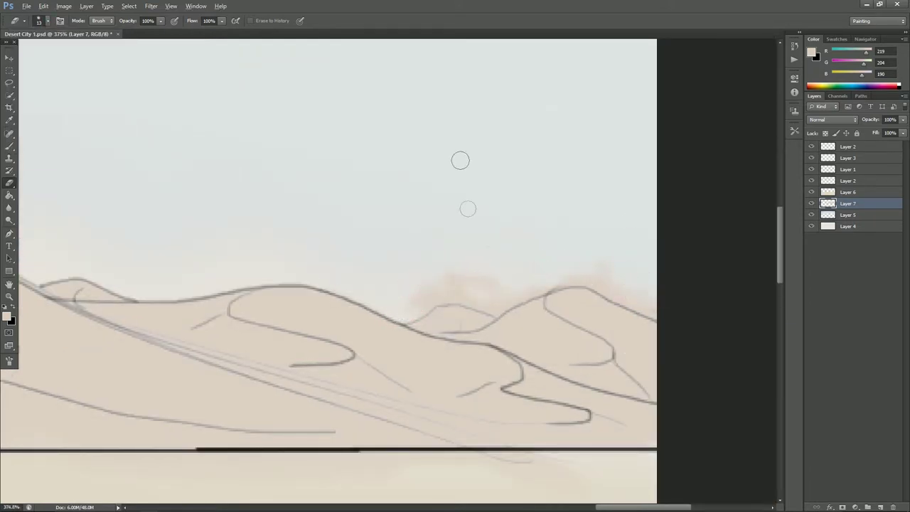
pyautogui.scroll(-10, 419, 277)
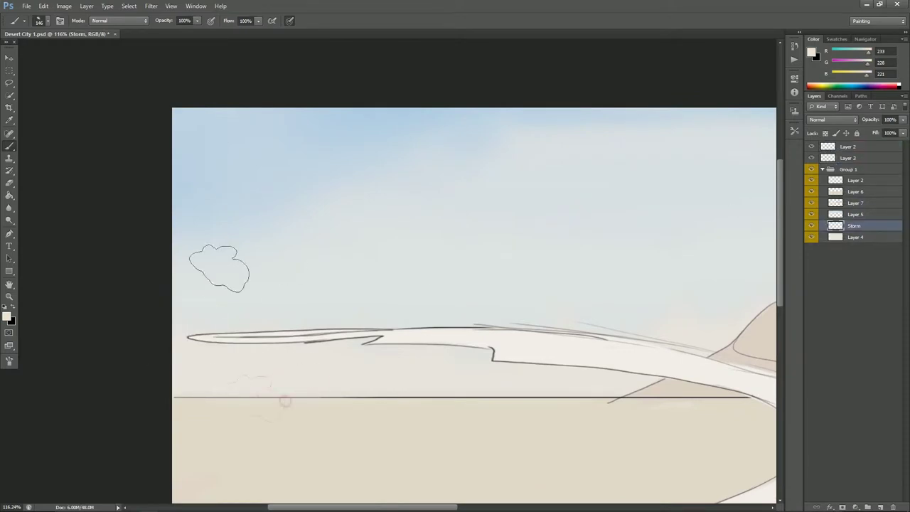
# Move the Storm layer above Layer 5 and set the brush to a grey-beige colour at 53% opacity
pyautogui.moveTo(854, 225); pyautogui.dragTo(855, 209)
pyautogui.moveTo(248, 249)
pyautogui.mouseDown()
pyautogui.moveTo(234, 299)
pyautogui.moveTo(172, 255)
pyautogui.mouseUp()
pyautogui.click(6, 316)
pyautogui.click(337, 167)
pyautogui.click(553, 128)
pyautogui.click(197, 20)
pyautogui.moveTo(199, 32)
pyautogui.mouseDown()
pyautogui.moveTo(151, 33)
pyautogui.moveTo(175, 34)
pyautogui.mouseUp()
# Paint a sloping dust storm cloud along the canvas's left edge down to the horizon, sampling tones from the cloud
pyautogui.moveTo(195, 419)
pyautogui.mouseDown()
pyautogui.moveTo(262, 395)
pyautogui.moveTo(204, 284)
pyautogui.moveTo(178, 270)
pyautogui.mouseUp()
pyautogui.moveTo(199, 202)
pyautogui.mouseDown()
pyautogui.moveTo(335, 385)
pyautogui.moveTo(203, 188)
pyautogui.moveTo(215, 216)
pyautogui.mouseUp()
pyautogui.keyDown('alt'); pyautogui.click(269, 226); pyautogui.keyUp('alt')
pyautogui.moveTo(180, 179); pyautogui.dragTo(270, 286)
pyautogui.keyDown('alt'); pyautogui.click(238, 231); pyautogui.keyUp('alt')
pyautogui.moveTo(220, 221)
pyautogui.mouseDown()
pyautogui.moveTo(271, 294)
pyautogui.moveTo(190, 187)
pyautogui.mouseUp()
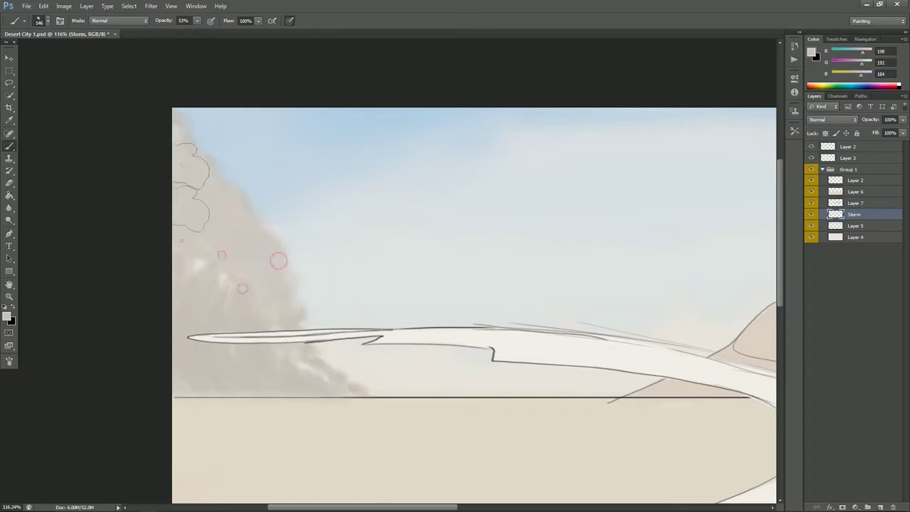
# Lighten the storm cloud's outer edge, inner streaks and base with the Dodge tool
pyautogui.scroll(3, 253, 219)
pyautogui.click(9, 221)
pyautogui.moveTo(155, 79)
pyautogui.mouseDown()
pyautogui.moveTo(177, 154)
pyautogui.moveTo(243, 193)
pyautogui.moveTo(274, 246)
pyautogui.moveTo(209, 369)
pyautogui.mouseUp()
pyautogui.moveTo(222, 412)
pyautogui.mouseDown()
pyautogui.moveTo(183, 447)
pyautogui.moveTo(328, 450)
pyautogui.mouseUp()
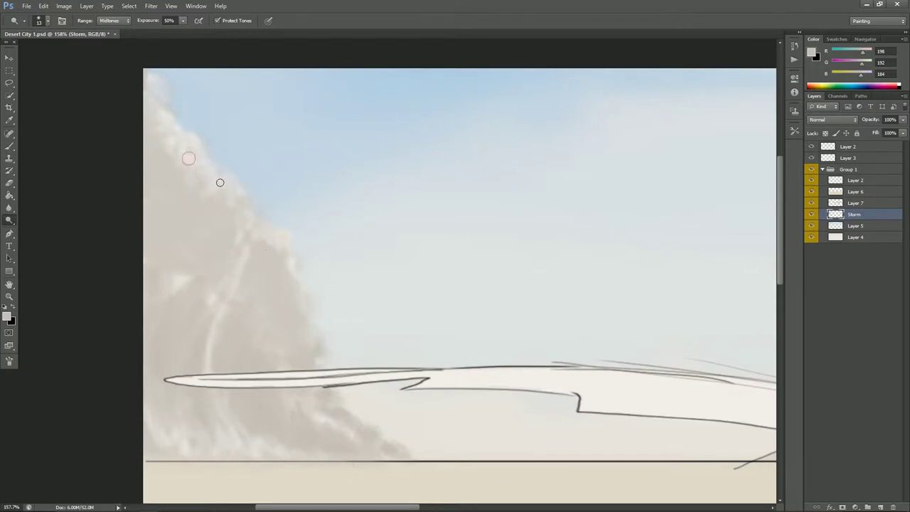
# Darken folds and streaks inside the storm cloud with the Burn tool to give it billowing depth
pyautogui.rightClick(11, 222)
pyautogui.click(43, 231)
pyautogui.moveTo(147, 233)
pyautogui.mouseDown()
pyautogui.moveTo(175, 260)
pyautogui.moveTo(177, 245)
pyautogui.mouseUp()
pyautogui.moveTo(149, 179)
pyautogui.mouseDown()
pyautogui.moveTo(176, 207)
pyautogui.moveTo(199, 276)
pyautogui.moveTo(153, 243)
pyautogui.moveTo(207, 291)
pyautogui.moveTo(235, 262)
pyautogui.mouseUp()
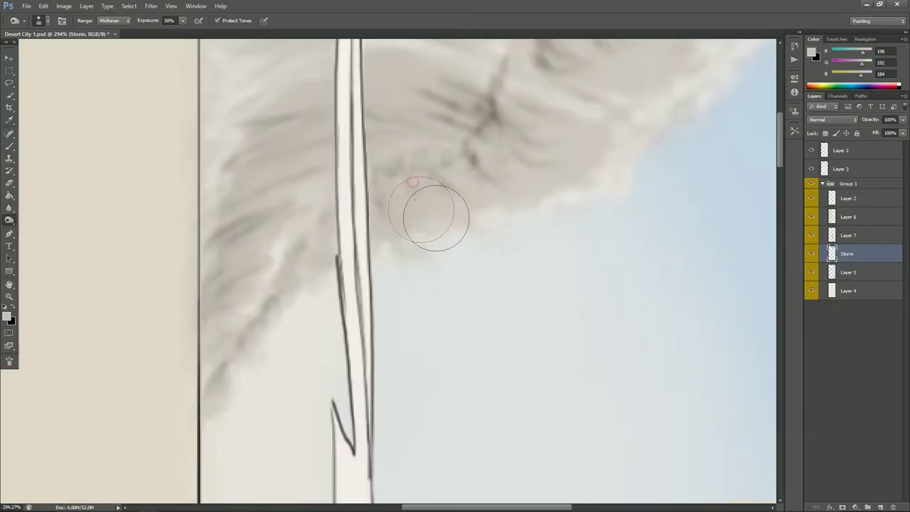
pyautogui.moveTo(417, 204)
pyautogui.mouseDown()
pyautogui.moveTo(508, 163)
pyautogui.moveTo(493, 136)
pyautogui.moveTo(326, 176)
pyautogui.moveTo(294, 240)
pyautogui.mouseUp()
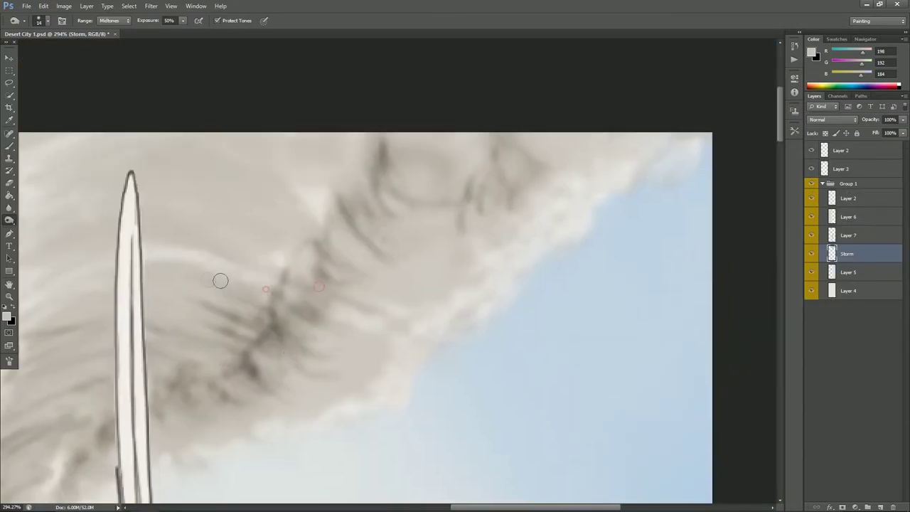
pyautogui.moveTo(220, 280)
pyautogui.mouseDown()
pyautogui.moveTo(368, 158)
pyautogui.moveTo(88, 189)
pyautogui.moveTo(92, 274)
pyautogui.moveTo(184, 327)
pyautogui.mouseUp()
pyautogui.click(63, 5)
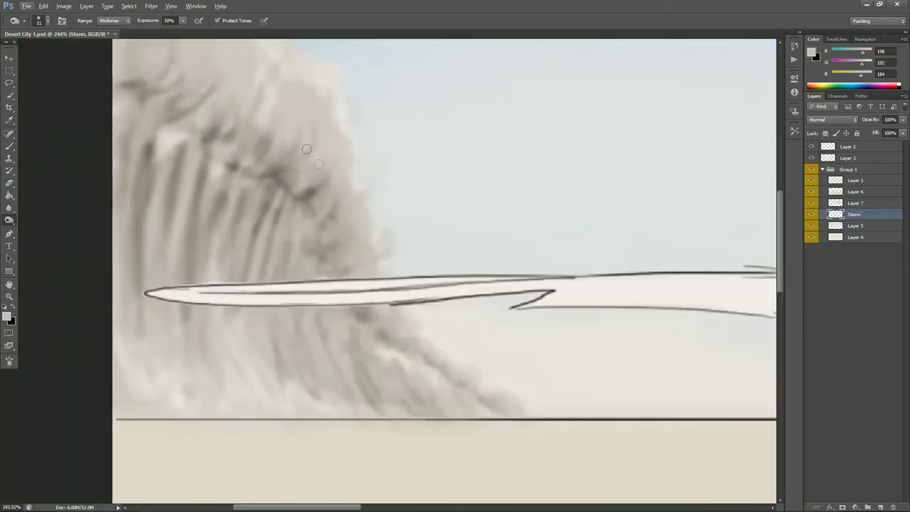
# Darken the finer folds and lower edge of the storm cloud with the Burn tool
pyautogui.moveTo(312, 202)
pyautogui.mouseDown()
pyautogui.moveTo(204, 138)
pyautogui.moveTo(183, 140)
pyautogui.moveTo(138, 55)
pyautogui.moveTo(204, 258)
pyautogui.moveTo(194, 389)
pyautogui.mouseUp()
pyautogui.moveTo(405, 371)
pyautogui.mouseDown()
pyautogui.moveTo(425, 334)
pyautogui.moveTo(377, 319)
pyautogui.mouseUp()
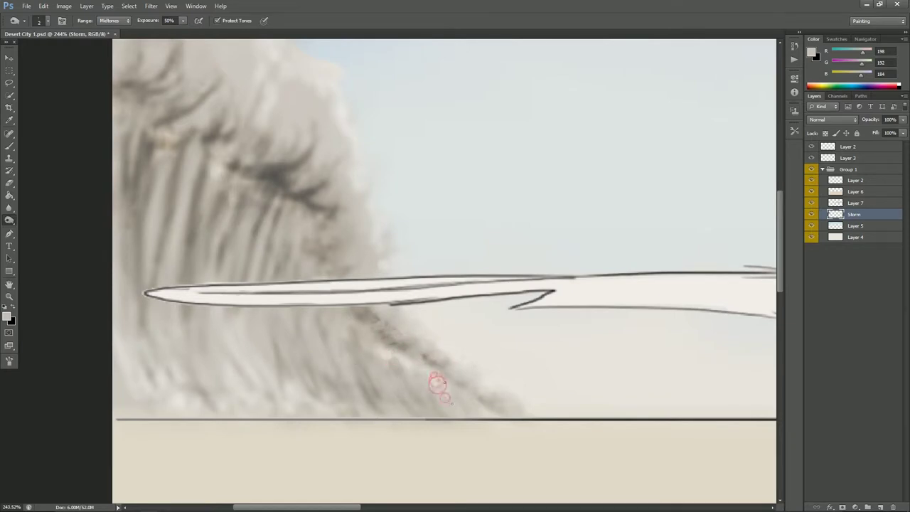
pyautogui.hotkey('ctrl', '0')
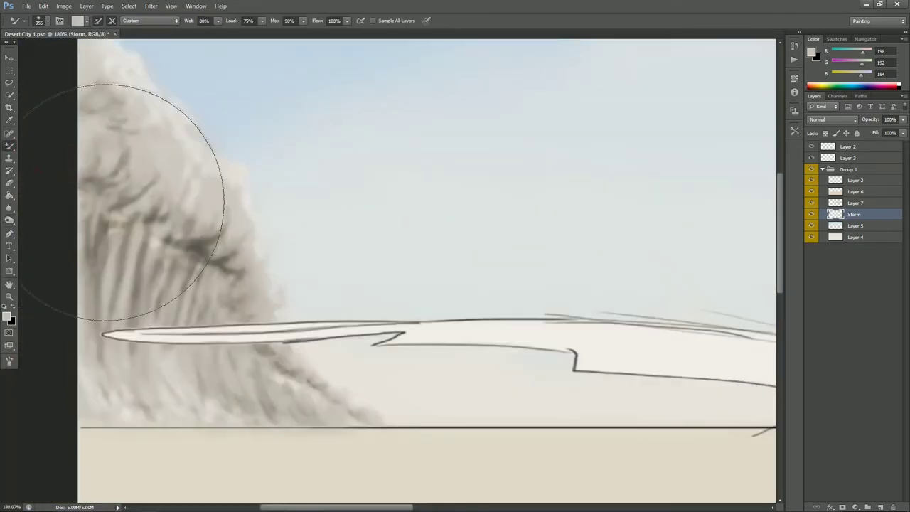
# Blend the storm cloud's billows, base and outer edge with the Mixer Brush so it softens into the sky
pyautogui.moveTo(152, 193)
pyautogui.mouseDown()
pyautogui.moveTo(212, 273)
pyautogui.moveTo(135, 320)
pyautogui.moveTo(146, 124)
pyautogui.moveTo(179, 163)
pyautogui.moveTo(302, 422)
pyautogui.mouseUp()
pyautogui.moveTo(373, 385); pyautogui.dragTo(254, 398)
pyautogui.moveTo(105, 145)
pyautogui.mouseDown()
pyautogui.moveTo(178, 170)
pyautogui.moveTo(254, 278)
pyautogui.moveTo(185, 140)
pyautogui.mouseUp()
pyautogui.click(855, 225)
pyautogui.click(853, 214)
pyautogui.moveTo(274, 313); pyautogui.dragTo(283, 192)
pyautogui.moveTo(305, 177); pyautogui.dragTo(254, 289)
pyautogui.moveTo(64, 98); pyautogui.dragTo(240, 258)
pyautogui.moveTo(332, 445); pyautogui.dragTo(215, 288)
pyautogui.moveTo(351, 412); pyautogui.dragTo(131, 285)
# Try to blend the sand's horizon edge beneath the storm on Layer 6 with the Mixer Brush
pyautogui.click(855, 238)
pyautogui.click(9, 146)
pyautogui.click(60, 176)
pyautogui.click(857, 192)
pyautogui.moveTo(106, 249); pyautogui.dragTo(291, 280)
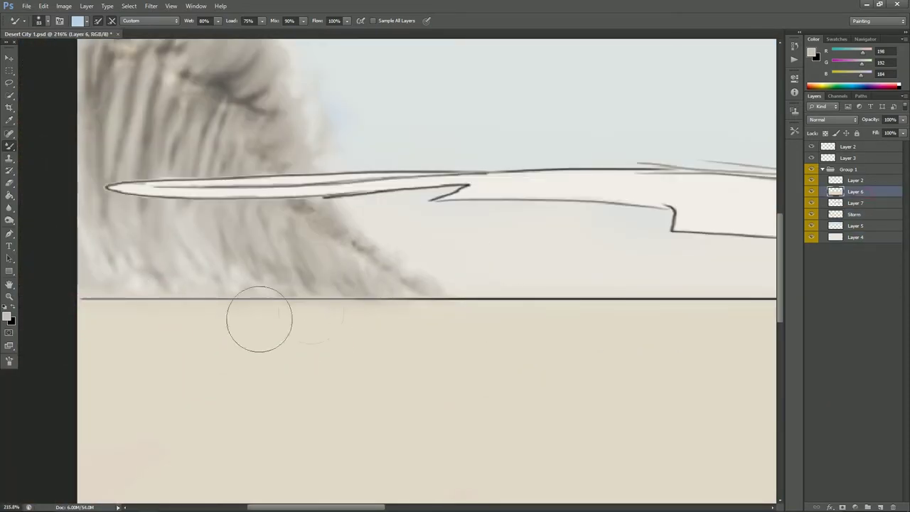
pyautogui.hotkey('ctrl', 'z')
# Smudge the sand on Layer 6 upward into the base of the storm cloud
pyautogui.click(9, 146)
pyautogui.click(46, 146)
pyautogui.click(9, 208)
pyautogui.click(43, 228)
pyautogui.moveTo(138, 317)
pyautogui.mouseDown()
pyautogui.moveTo(237, 282)
pyautogui.moveTo(146, 273)
pyautogui.mouseUp()
pyautogui.press('o')
pyautogui.hotkey('ctrl', '0')
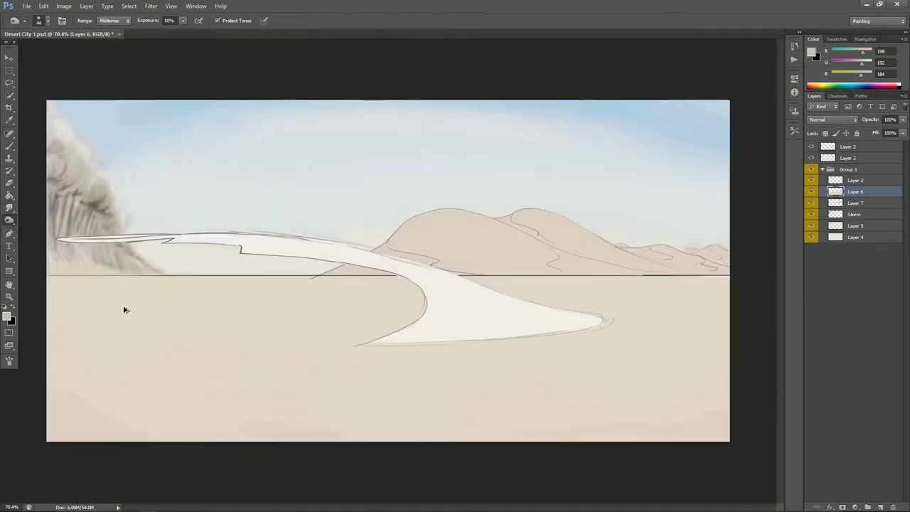
# On a new layer above Layer 3, sketch hanging towers, an arch and tiered decks in black beneath the structure's curve
pyautogui.click(822, 170)
pyautogui.click(853, 157)
pyautogui.hotkey('ctrl', 'alt', 'shift', 'n')
pyautogui.click(9, 146)
pyautogui.click(45, 146)
pyautogui.press('x')
pyautogui.scroll(5, 301, 284)
pyautogui.moveTo(224, 187)
pyautogui.mouseDown()
pyautogui.moveTo(223, 226)
pyautogui.moveTo(268, 199)
pyautogui.moveTo(365, 275)
pyautogui.moveTo(483, 263)
pyautogui.moveTo(469, 225)
pyautogui.mouseUp()
pyautogui.moveTo(463, 318); pyautogui.dragTo(395, 292)
pyautogui.moveTo(563, 232)
pyautogui.mouseDown()
pyautogui.moveTo(591, 282)
pyautogui.moveTo(658, 290)
pyautogui.moveTo(714, 331)
pyautogui.moveTo(614, 385)
pyautogui.moveTo(664, 416)
pyautogui.mouseUp()
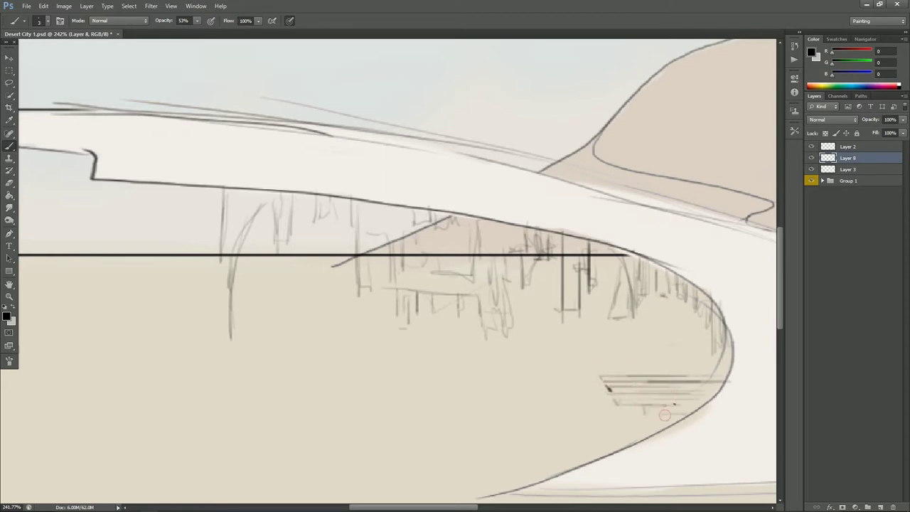
pyautogui.moveTo(651, 354); pyautogui.dragTo(630, 377)
# Sketch a swept fin and a skyline of thin towers on top of the structure
pyautogui.scroll(-6, 650, 359)
pyautogui.scroll(3, 384, 177)
pyautogui.moveTo(456, 237); pyautogui.dragTo(333, 209)
pyautogui.moveTo(329, 216)
pyautogui.mouseDown()
pyautogui.moveTo(292, 242)
pyautogui.moveTo(313, 241)
pyautogui.mouseUp()
pyautogui.moveTo(315, 206); pyautogui.dragTo(447, 246)
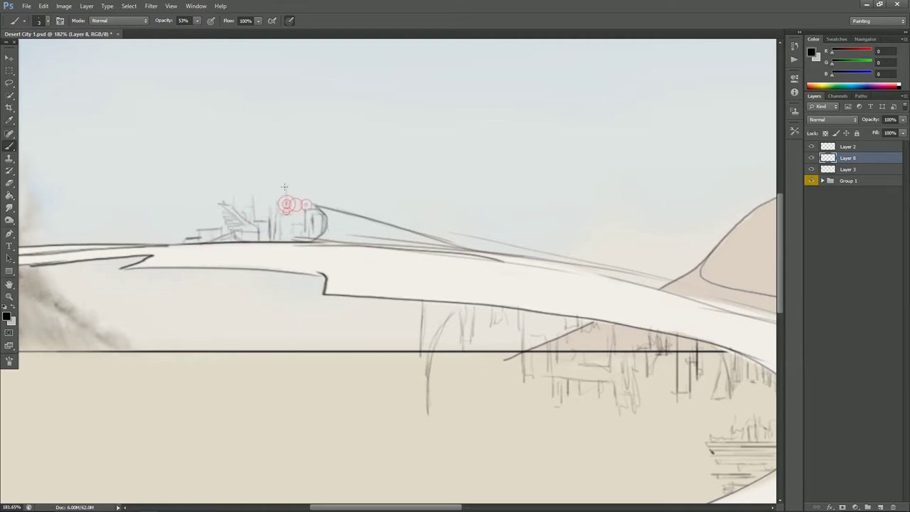
pyautogui.moveTo(176, 210); pyautogui.dragTo(175, 243)
# On another new layer, sketch a tree with hanging roots and thin platform rings around the structure's pointed tip
pyautogui.scroll(-8, 512, 256)
pyautogui.scroll(10, 178, 211)
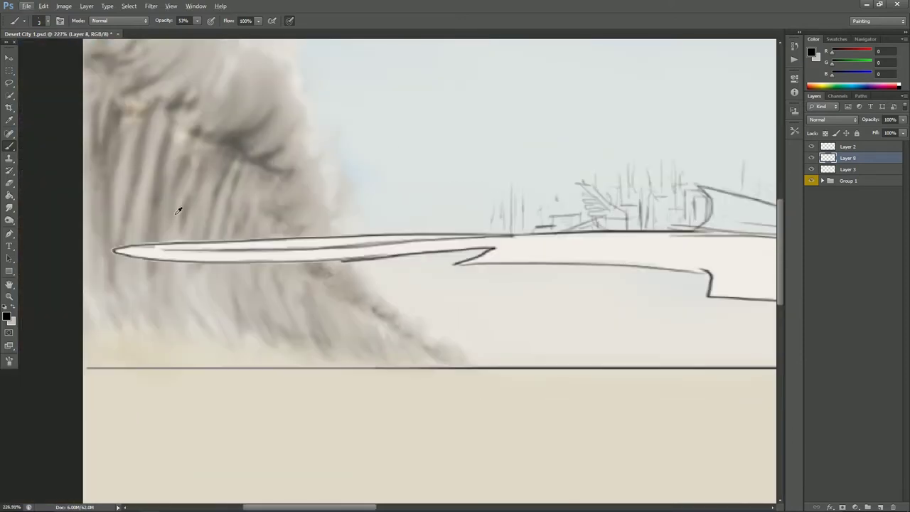
pyautogui.click(880, 507)
pyautogui.moveTo(315, 205); pyautogui.dragTo(321, 238)
pyautogui.moveTo(239, 192); pyautogui.dragTo(294, 206)
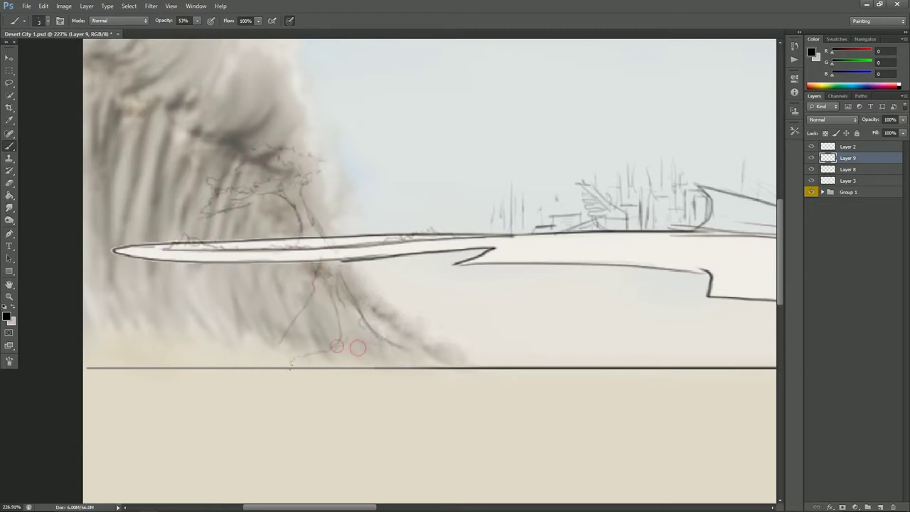
pyautogui.moveTo(353, 348); pyautogui.dragTo(402, 385)
pyautogui.moveTo(337, 316)
pyautogui.mouseDown()
pyautogui.moveTo(462, 307)
pyautogui.moveTo(242, 293)
pyautogui.moveTo(280, 282)
pyautogui.mouseUp()
pyautogui.moveTo(242, 224)
pyautogui.mouseDown()
pyautogui.moveTo(217, 237)
pyautogui.moveTo(339, 241)
pyautogui.mouseUp()
pyautogui.moveTo(228, 262); pyautogui.dragTo(311, 292)
pyautogui.moveTo(384, 283); pyautogui.dragTo(455, 262)
# On Layer 3, sample the structure's off-white and paint in the thin platform rings around its pointed tip
pyautogui.click(848, 181)
pyautogui.click(811, 181)
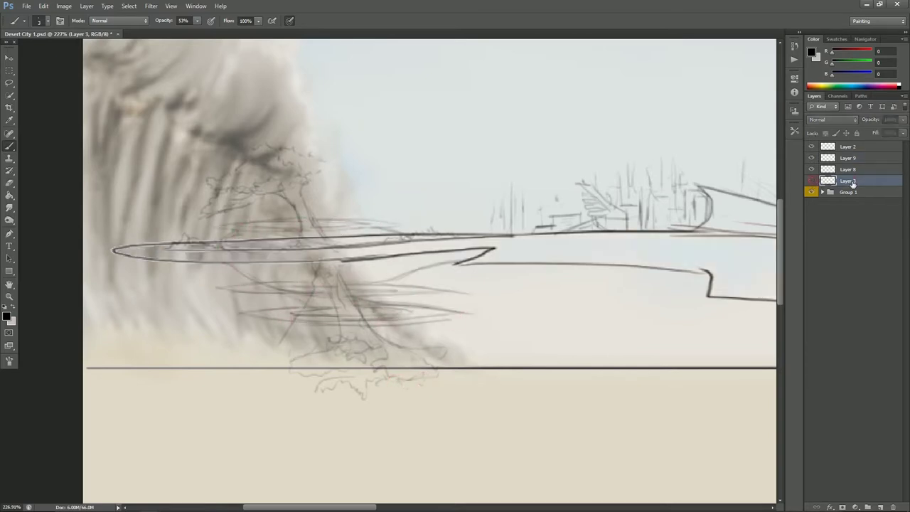
pyautogui.click(812, 181)
pyautogui.keyDown('alt'); pyautogui.click(420, 244); pyautogui.keyUp('alt')
pyautogui.moveTo(345, 286); pyautogui.dragTo(377, 296)
pyautogui.moveTo(406, 317); pyautogui.dragTo(257, 315)
pyautogui.moveTo(247, 313); pyautogui.dragTo(309, 309)
pyautogui.moveTo(263, 288); pyautogui.dragTo(370, 294)
pyautogui.moveTo(239, 226); pyautogui.dragTo(262, 221)
pyautogui.moveTo(525, 233); pyautogui.dragTo(178, 270)
# Enlarge the brush and fill the structure's fin and remaining tip areas with off-white on Layer 3
pyautogui.press(']')
pyautogui.press(']')
pyautogui.press(']')
pyautogui.press(']')
pyautogui.moveTo(369, 247); pyautogui.dragTo(354, 263)
pyautogui.moveTo(409, 252); pyautogui.dragTo(482, 266)
pyautogui.moveTo(197, 21); pyautogui.dragTo(221, 32)
pyautogui.moveTo(319, 249); pyautogui.dragTo(461, 239)
pyautogui.scroll(-10, 299, 238)
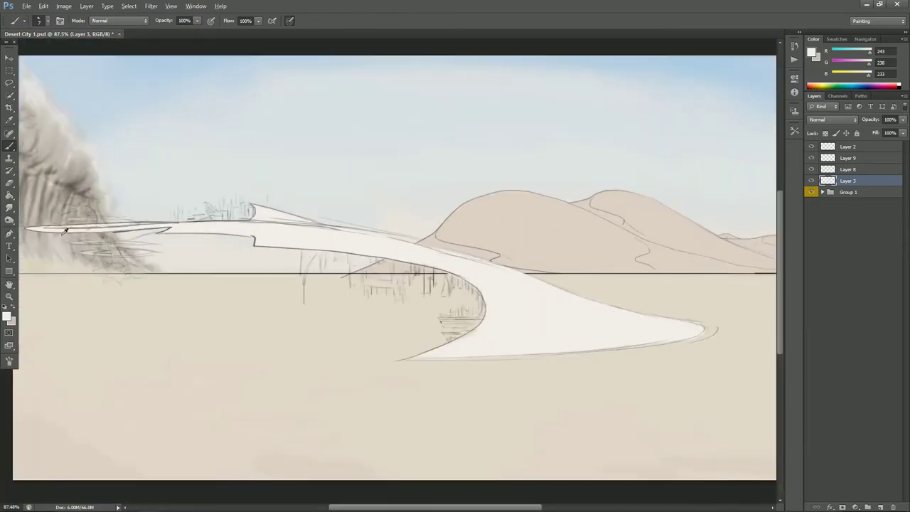
# On Layer 2, sketch dense small buildings along the structure's inner curve with a smaller dark grey brush (RGB 43, 43, 43)
pyautogui.moveTo(128, 296); pyautogui.dragTo(282, 296)
pyautogui.scroll(5, 282, 296)
pyautogui.moveTo(604, 296); pyautogui.dragTo(211, 271)
pyautogui.click(847, 147)
pyautogui.click(7, 316)
pyautogui.click(323, 224)
pyautogui.moveTo(335, 348)
pyautogui.mouseDown()
pyautogui.moveTo(379, 360)
pyautogui.moveTo(370, 357)
pyautogui.mouseUp()
pyautogui.press('[')
pyautogui.press('[')
pyautogui.press('[')
pyautogui.moveTo(395, 309); pyautogui.dragTo(451, 290)
pyautogui.moveTo(566, 212)
pyautogui.mouseDown()
pyautogui.moveTo(462, 243)
pyautogui.moveTo(485, 257)
pyautogui.mouseUp()
pyautogui.moveTo(559, 222)
pyautogui.mouseDown()
pyautogui.moveTo(538, 243)
pyautogui.moveTo(546, 226)
pyautogui.mouseUp()
pyautogui.moveTo(562, 216); pyautogui.dragTo(535, 238)
pyautogui.moveTo(464, 267); pyautogui.dragTo(443, 275)
pyautogui.moveTo(481, 308)
pyautogui.mouseDown()
pyautogui.moveTo(455, 319)
pyautogui.moveTo(471, 337)
pyautogui.mouseUp()
pyautogui.moveTo(421, 377)
pyautogui.mouseDown()
pyautogui.moveTo(424, 346)
pyautogui.moveTo(434, 358)
pyautogui.moveTo(463, 337)
pyautogui.moveTo(418, 361)
pyautogui.moveTo(329, 354)
pyautogui.mouseUp()
pyautogui.moveTo(428, 350); pyautogui.dragTo(384, 346)
pyautogui.moveTo(452, 335); pyautogui.dragTo(416, 333)
pyautogui.moveTo(462, 317); pyautogui.dragTo(442, 328)
pyautogui.moveTo(379, 361)
pyautogui.mouseDown()
pyautogui.moveTo(400, 383)
pyautogui.moveTo(362, 372)
pyautogui.moveTo(365, 393)
pyautogui.mouseUp()
pyautogui.moveTo(371, 379); pyautogui.dragTo(388, 383)
pyautogui.moveTo(337, 398); pyautogui.dragTo(333, 395)
pyautogui.moveTo(365, 376); pyautogui.dragTo(368, 382)
pyautogui.moveTo(448, 296); pyautogui.dragTo(454, 304)
pyautogui.moveTo(456, 317); pyautogui.dragTo(423, 326)
pyautogui.moveTo(386, 319); pyautogui.dragTo(374, 332)
# Sketch a dense row of hanging spires beneath the structure between its pointed notch and the stepped edge
pyautogui.moveTo(506, 340); pyautogui.dragTo(246, 288)
pyautogui.scroll(5, 246, 270)
pyautogui.click(61, 21)
pyautogui.moveTo(236, 203); pyautogui.dragTo(236, 233)
pyautogui.moveTo(255, 207); pyautogui.dragTo(258, 248)
pyautogui.moveTo(268, 206); pyautogui.dragTo(268, 224)
pyautogui.moveTo(275, 212); pyautogui.dragTo(274, 251)
pyautogui.moveTo(282, 218)
pyautogui.mouseDown()
pyautogui.moveTo(283, 248)
pyautogui.moveTo(298, 271)
pyautogui.mouseUp()
pyautogui.moveTo(316, 207)
pyautogui.mouseDown()
pyautogui.moveTo(316, 251)
pyautogui.moveTo(328, 226)
pyautogui.mouseUp()
pyautogui.moveTo(313, 216)
pyautogui.mouseDown()
pyautogui.moveTo(309, 235)
pyautogui.moveTo(290, 241)
pyautogui.mouseUp()
pyautogui.moveTo(227, 203); pyautogui.dragTo(227, 221)
pyautogui.moveTo(302, 209); pyautogui.dragTo(302, 226)
pyautogui.moveTo(223, 209); pyautogui.dragTo(200, 209)
pyautogui.moveTo(335, 207); pyautogui.dragTo(334, 226)
# Continue the hanging spires along the underside from the stepped edge to the building complex near the dune
pyautogui.moveTo(367, 209)
pyautogui.mouseDown()
pyautogui.moveTo(367, 232)
pyautogui.moveTo(390, 252)
pyautogui.mouseUp()
pyautogui.moveTo(409, 233); pyautogui.dragTo(408, 261)
pyautogui.moveTo(462, 234); pyautogui.dragTo(462, 274)
pyautogui.moveTo(498, 237); pyautogui.dragTo(498, 253)
pyautogui.moveTo(431, 231)
pyautogui.mouseDown()
pyautogui.moveTo(431, 262)
pyautogui.moveTo(426, 254)
pyautogui.mouseUp()
pyautogui.moveTo(448, 238); pyautogui.dragTo(448, 253)
pyautogui.moveTo(552, 243); pyautogui.dragTo(552, 276)
pyautogui.moveTo(579, 245); pyautogui.dragTo(597, 274)
pyautogui.moveTo(627, 250); pyautogui.dragTo(627, 285)
pyautogui.moveTo(653, 256); pyautogui.dragTo(653, 265)
pyautogui.moveTo(669, 264)
pyautogui.mouseDown()
pyautogui.moveTo(668, 287)
pyautogui.moveTo(677, 287)
pyautogui.mouseUp()
# Detail the hanging building complex with blocky floors, ledges and a stepped lower outline
pyautogui.moveTo(644, 295); pyautogui.dragTo(644, 304)
pyautogui.moveTo(648, 306); pyautogui.dragTo(681, 306)
pyautogui.moveTo(679, 264); pyautogui.dragTo(679, 300)
pyautogui.moveTo(623, 304); pyautogui.dragTo(636, 304)
pyautogui.moveTo(658, 263); pyautogui.dragTo(659, 316)
pyautogui.moveTo(666, 312); pyautogui.dragTo(693, 308)
pyautogui.hotkey('ctrl', 'z')
pyautogui.moveTo(716, 270); pyautogui.dragTo(692, 334)
pyautogui.moveTo(675, 319); pyautogui.dragTo(688, 330)
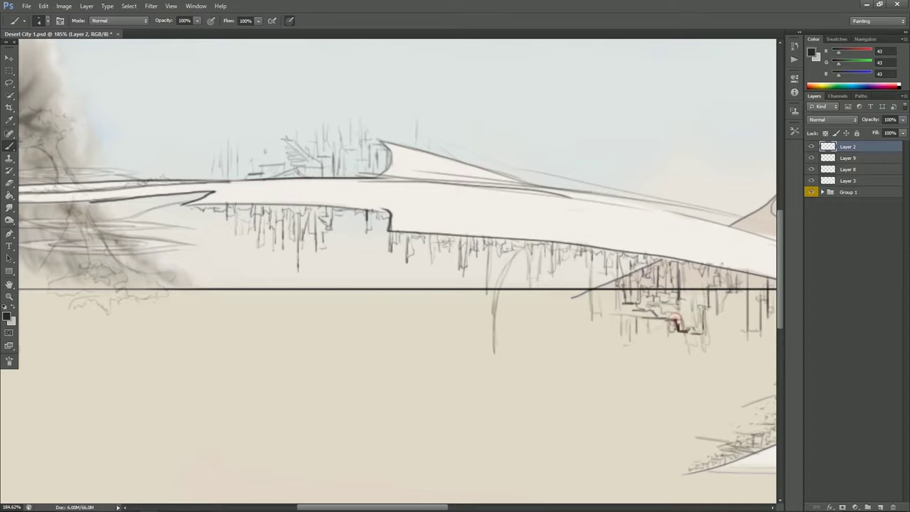
pyautogui.moveTo(621, 317); pyautogui.dragTo(620, 343)
pyautogui.moveTo(622, 344); pyautogui.dragTo(627, 340)
pyautogui.moveTo(612, 311); pyautogui.dragTo(640, 313)
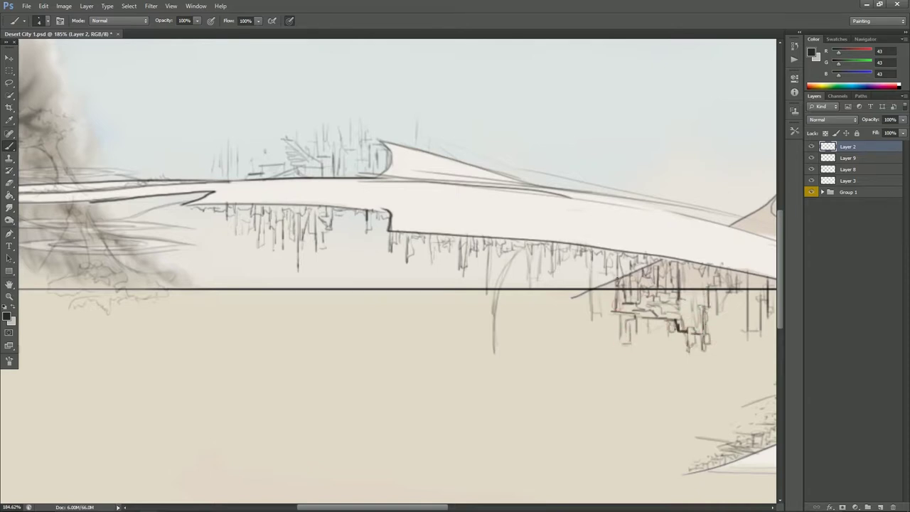
# Trace the hanging tower beside the building complex and the tall curved arch below the structure
pyautogui.moveTo(597, 280); pyautogui.dragTo(598, 316)
pyautogui.moveTo(487, 292); pyautogui.dragTo(494, 346)
pyautogui.moveTo(522, 247)
pyautogui.mouseDown()
pyautogui.moveTo(499, 292)
pyautogui.moveTo(496, 354)
pyautogui.mouseUp()
pyautogui.moveTo(517, 254)
pyautogui.mouseDown()
pyautogui.moveTo(499, 288)
pyautogui.moveTo(603, 291)
pyautogui.mouseUp()
pyautogui.scroll(-10, 297, 126)
pyautogui.scroll(10, 455, 310)
# Undo the last arch stroke, redraw the curve linking the arch to the hanging complex, and add short detail lines
pyautogui.hotkey('ctrl', 'z')
pyautogui.moveTo(500, 319); pyautogui.dragTo(659, 299)
pyautogui.hotkey('ctrl', 'z')
pyautogui.moveTo(553, 315)
pyautogui.mouseDown()
pyautogui.moveTo(703, 292)
pyautogui.moveTo(672, 293)
pyautogui.mouseUp()
pyautogui.moveTo(667, 285); pyautogui.dragTo(661, 302)
pyautogui.moveTo(681, 269); pyautogui.dragTo(688, 294)
pyautogui.moveTo(584, 304); pyautogui.dragTo(610, 306)
# Sketch small vertical building shapes along the ground lines of the settlement on the structure's wide white end
pyautogui.scroll(10, 648, 316)
pyautogui.moveTo(488, 196); pyautogui.dragTo(484, 250)
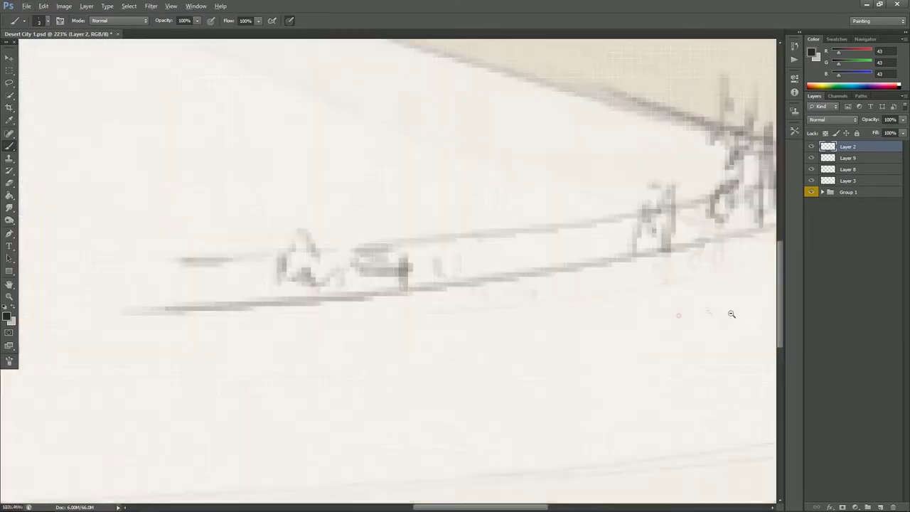
pyautogui.moveTo(438, 213); pyautogui.dragTo(455, 273)
pyautogui.moveTo(596, 219); pyautogui.dragTo(586, 256)
pyautogui.moveTo(617, 123); pyautogui.dragTo(602, 227)
pyautogui.moveTo(545, 141); pyautogui.dragTo(540, 221)
pyautogui.moveTo(561, 166); pyautogui.dragTo(560, 249)
pyautogui.moveTo(265, 264)
pyautogui.mouseDown()
pyautogui.moveTo(261, 306)
pyautogui.moveTo(249, 304)
pyautogui.mouseUp()
# Add diagonal rows of detail branching below the settlement and retrace its curved ground line
pyautogui.moveTo(544, 278); pyautogui.dragTo(658, 325)
pyautogui.moveTo(609, 274); pyautogui.dragTo(707, 314)
pyautogui.moveTo(361, 293); pyautogui.dragTo(593, 392)
pyautogui.moveTo(524, 328); pyautogui.dragTo(548, 360)
pyautogui.scroll(1, 526, 334)
pyautogui.moveTo(718, 213); pyautogui.dragTo(348, 285)
pyautogui.moveTo(437, 300); pyautogui.dragTo(624, 346)
pyautogui.moveTo(493, 308)
pyautogui.mouseDown()
pyautogui.moveTo(533, 307)
pyautogui.moveTo(452, 300)
pyautogui.mouseUp()
# Extend the settlement's tapering end with short building marks and add a stroke along the structure's nearby sloping edge
pyautogui.moveTo(209, 222); pyautogui.dragTo(305, 218)
pyautogui.moveTo(287, 122); pyautogui.dragTo(287, 163)
pyautogui.moveTo(249, 106); pyautogui.dragTo(248, 146)
pyautogui.moveTo(164, 119); pyautogui.dragTo(206, 121)
pyautogui.scroll(-10, 459, 238)
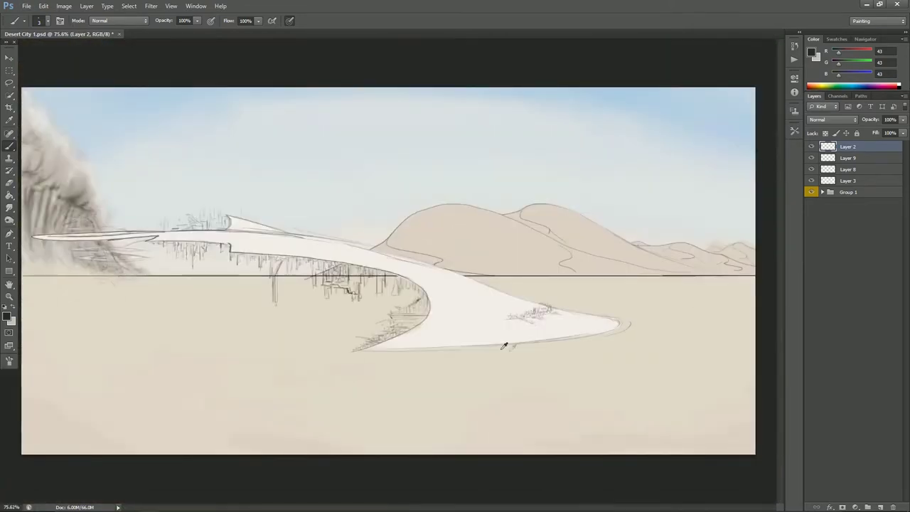
pyautogui.scroll(6, 533, 301)
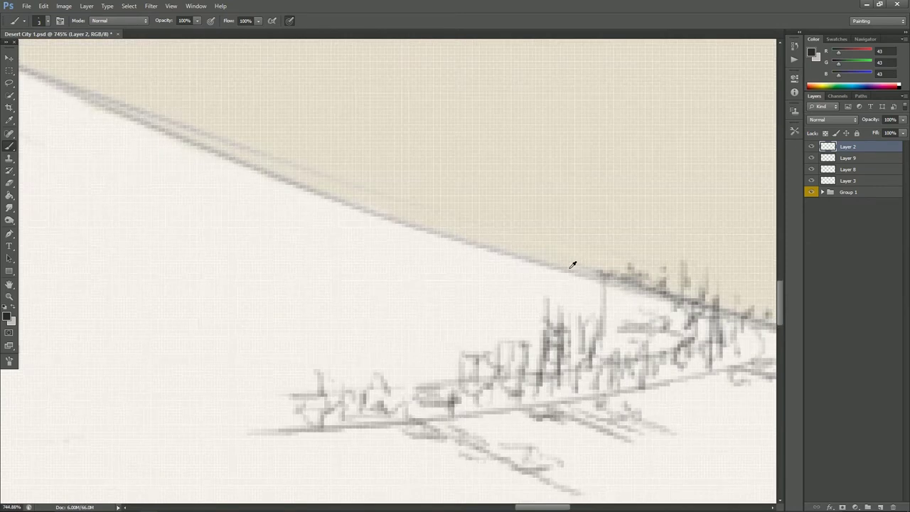
pyautogui.moveTo(549, 249)
pyautogui.mouseDown()
pyautogui.moveTo(548, 258)
pyautogui.moveTo(585, 259)
pyautogui.moveTo(629, 278)
pyautogui.mouseUp()
pyautogui.scroll(-6, 530, 182)
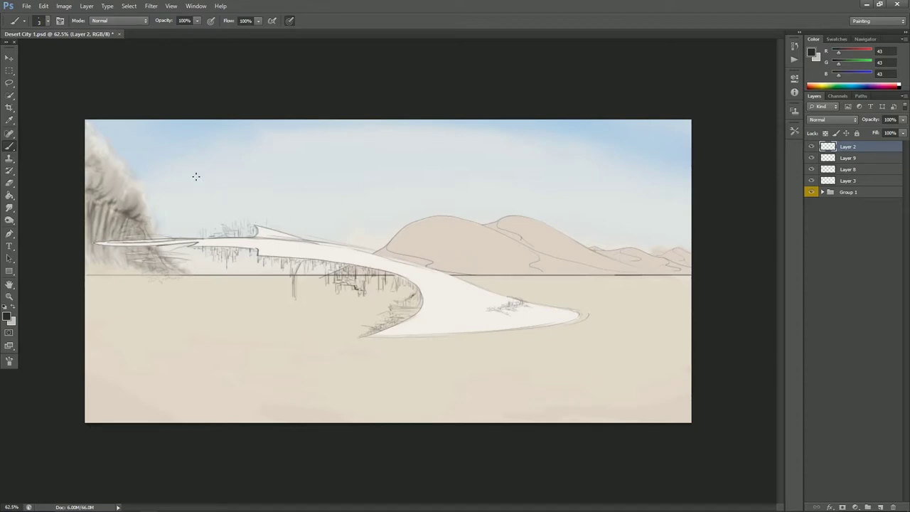
pyautogui.moveTo(158, 182)
pyautogui.mouseDown()
pyautogui.moveTo(206, 212)
pyautogui.moveTo(229, 202)
pyautogui.mouseUp()
pyautogui.moveTo(281, 193)
pyautogui.mouseDown()
pyautogui.moveTo(291, 157)
pyautogui.moveTo(307, 190)
pyautogui.moveTo(335, 140)
pyautogui.moveTo(373, 209)
pyautogui.moveTo(404, 186)
pyautogui.moveTo(532, 170)
pyautogui.mouseUp()
pyautogui.click(558, 198)
pyautogui.hotkey('ctrl', 'alt', 'z')
pyautogui.hotkey('ctrl', 'alt', 'z')
pyautogui.hotkey('ctrl', 'alt', 'z')
pyautogui.hotkey('ctrl', 'alt', 'z')
pyautogui.hotkey('ctrl', 'alt', 'z')
pyautogui.hotkey('ctrl', 'alt', 'z')
pyautogui.hotkey('ctrl', 'alt', 'z')
pyautogui.hotkey('ctrl', 'alt', 'z')
pyautogui.hotkey('ctrl', 'alt', 'z')
pyautogui.hotkey('ctrl', 'alt', 'z')
pyautogui.hotkey('ctrl', 'alt', 'z')
pyautogui.hotkey('ctrl', 'alt', 'z')
pyautogui.hotkey('ctrl', 'alt', 'z')
pyautogui.hotkey('ctrl', 'alt', 'z')
pyautogui.hotkey('ctrl', 'alt', 'z')
pyautogui.hotkey('ctrl', 'alt', 'z')
pyautogui.hotkey('ctrl', 'alt', 'z')
pyautogui.hotkey('ctrl', 'alt', 'z')
# Add a new layer above the drawing and create a wide paragraph text box across the sky
pyautogui.click(884, 506)
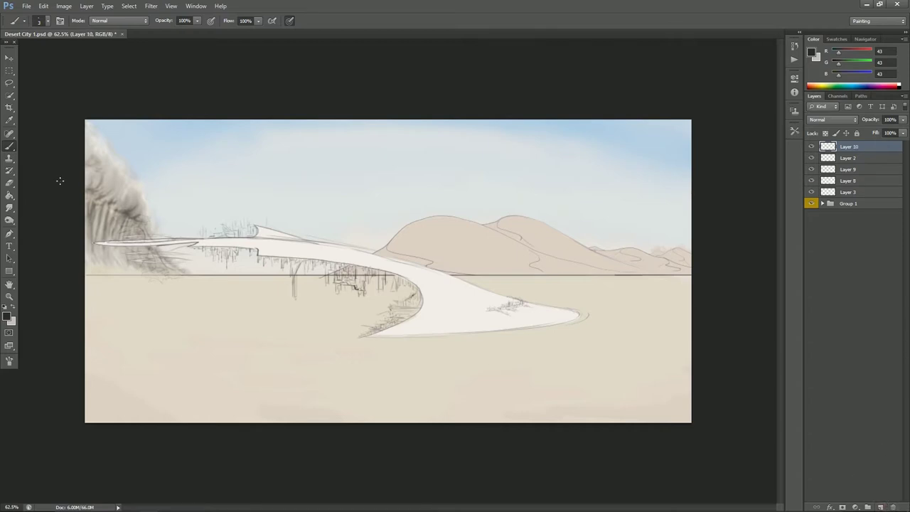
pyautogui.click(9, 245)
pyautogui.moveTo(174, 144); pyautogui.dragTo(561, 243)
# Write the opening message "We will continue this one next time (probably tomorrow! )", correcting the misspelling of "continue"
pyautogui.write('We ')
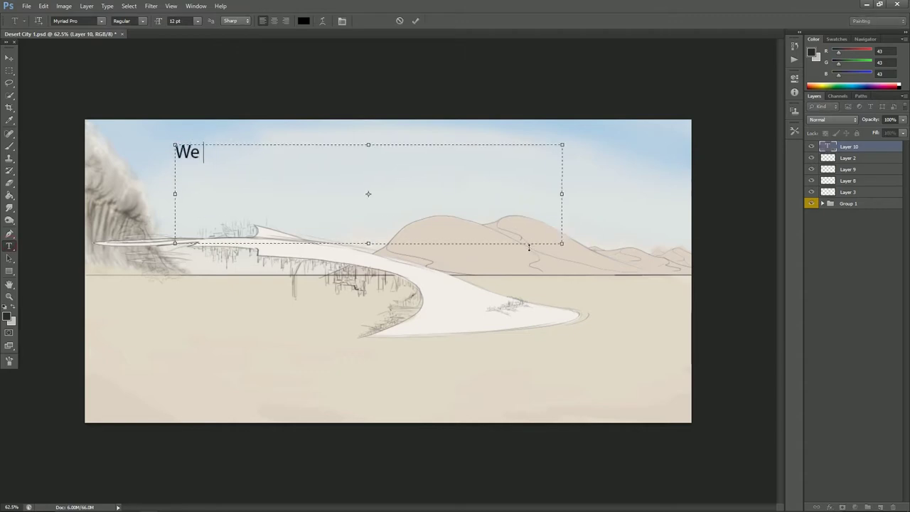
pyautogui.write('will cotninue')
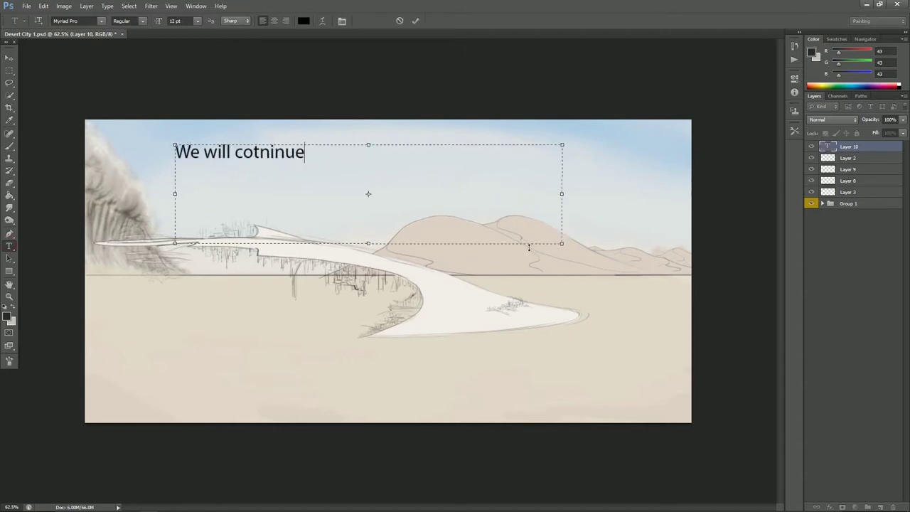
pyautogui.write(' this one')
pyautogui.press('BackSpace')
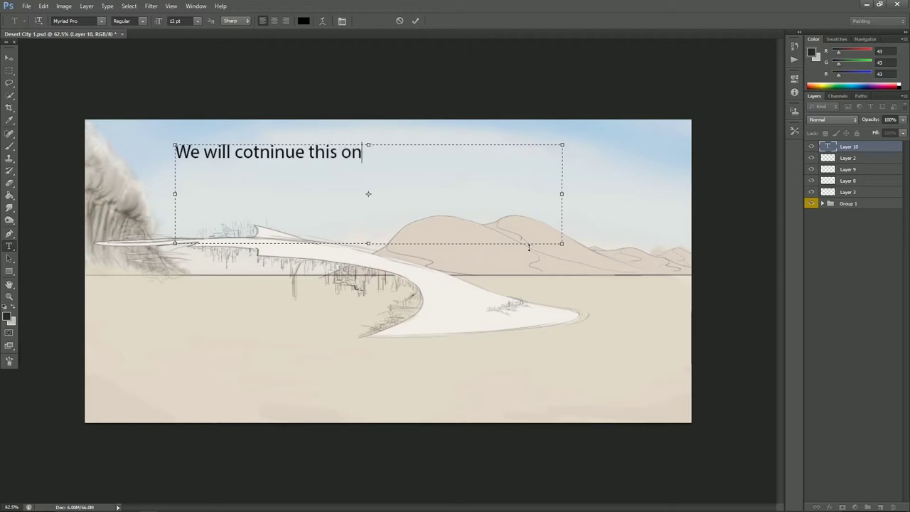
pyautogui.press('BackSpace')
pyautogui.press('BackSpace')
pyautogui.press('BackSpace')
pyautogui.press('BackSpace')
pyautogui.press('BackSpace')
pyautogui.press('BackSpace')
pyautogui.press('BackSpace')
pyautogui.press('BackSpace')
pyautogui.press('BackSpace')
pyautogui.press('BackSpace')
pyautogui.press('BackSpace')
pyautogui.press('BackSpace')
pyautogui.press('BackSpace')
pyautogui.press('BackSpace')
pyautogui.write('ntinue this one ne')
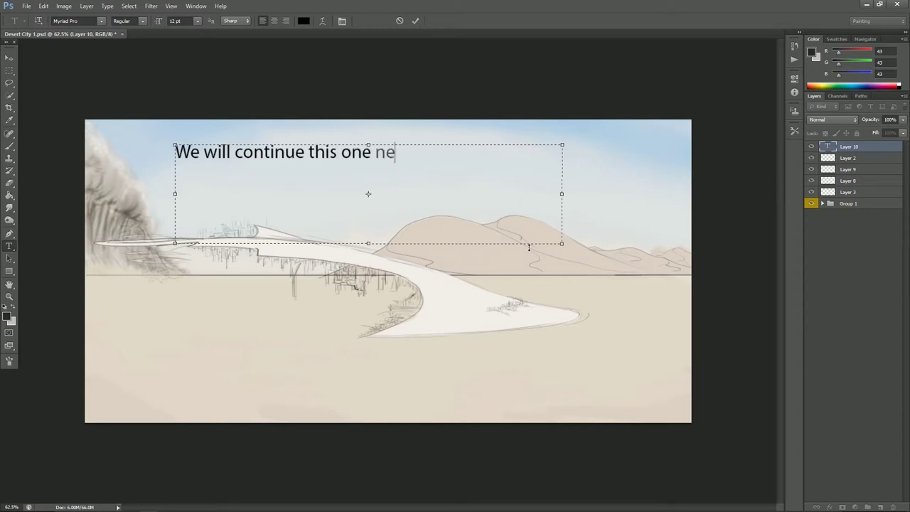
pyautogui.write('xt time ')
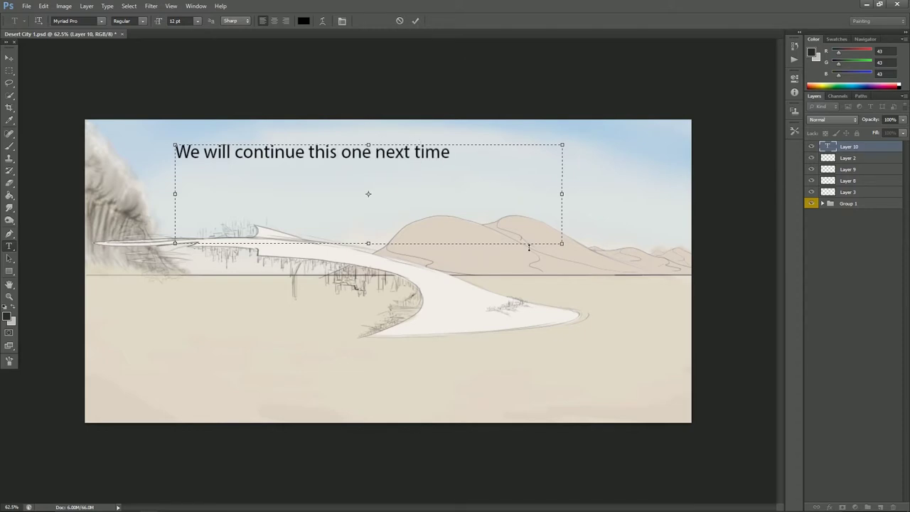
pyautogui.write('(proba')
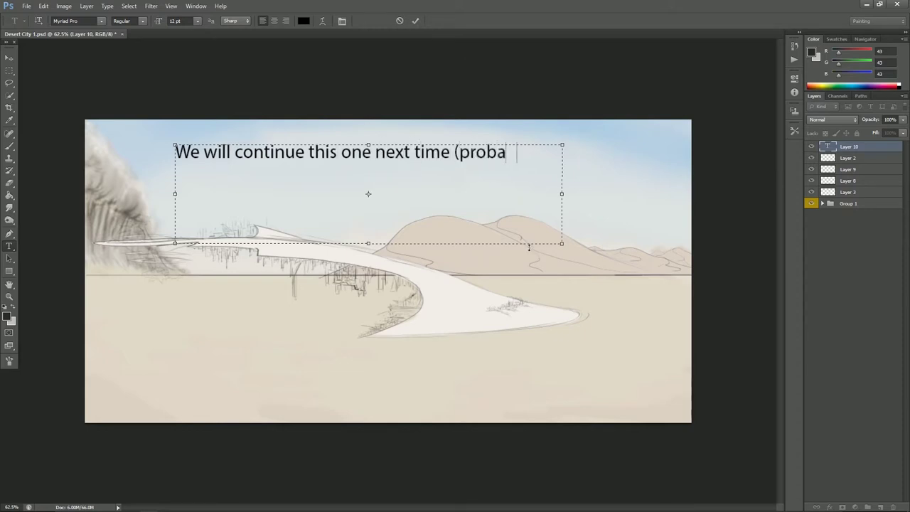
pyautogui.write('bly tomorrow')
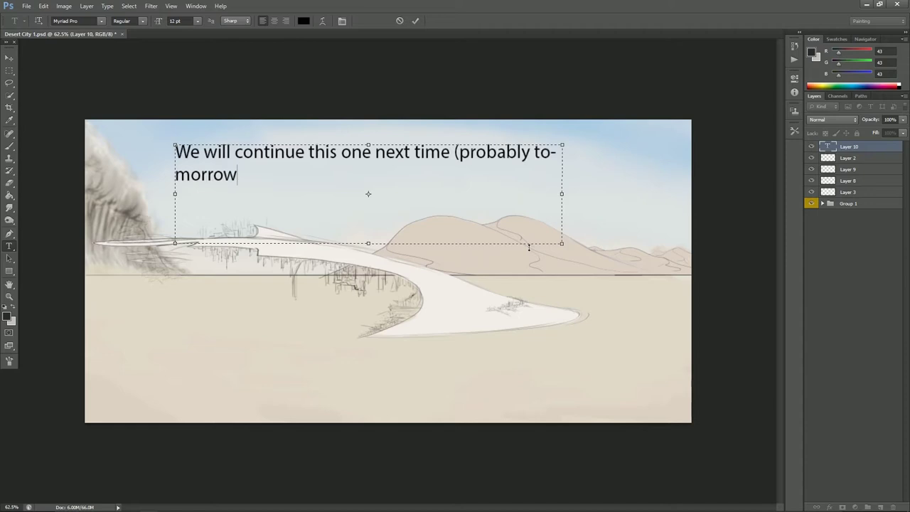
pyautogui.write('!')
# Add a second paragraph to the message reading "Stay tuned to see how it developes! :D The final"
pyautogui.write('tay tuned to se')
pyautogui.write('e ho  it deve')
pyautogui.write('lopes!')
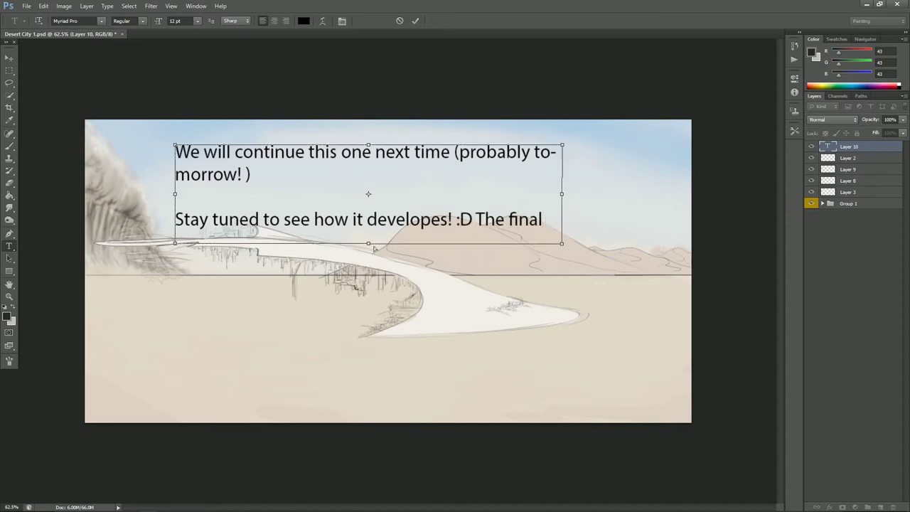
# Extend the text box downward and complete the paragraph with "will be uploaded to youtube with the image on this page! :D"
pyautogui.moveTo(368, 244); pyautogui.dragTo(368, 337)
pyautogui.write('w')
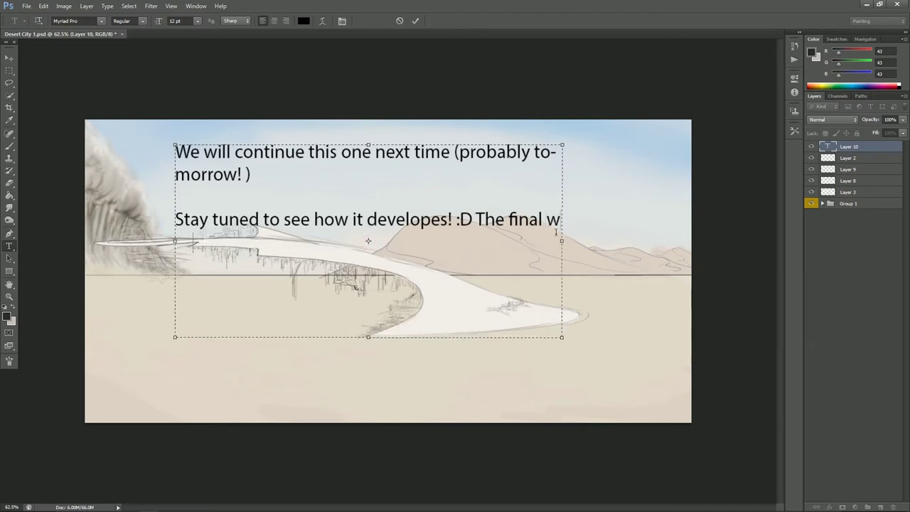
pyautogui.write('ill be uploaded')
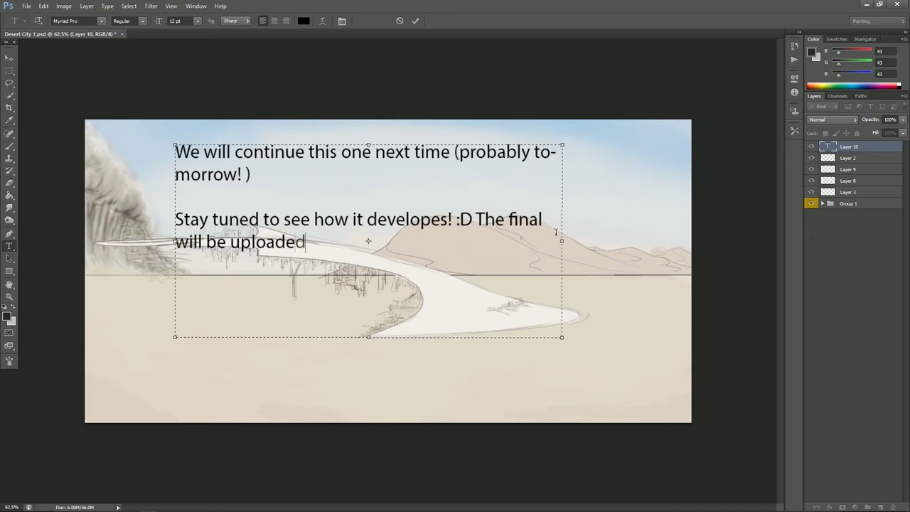
pyautogui.write(' to youtube with ')
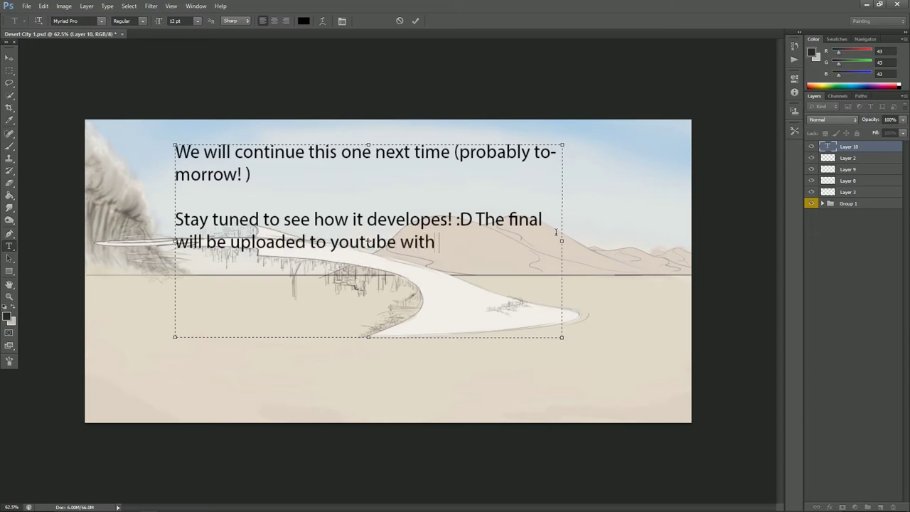
pyautogui.write('the image on this page! :D')
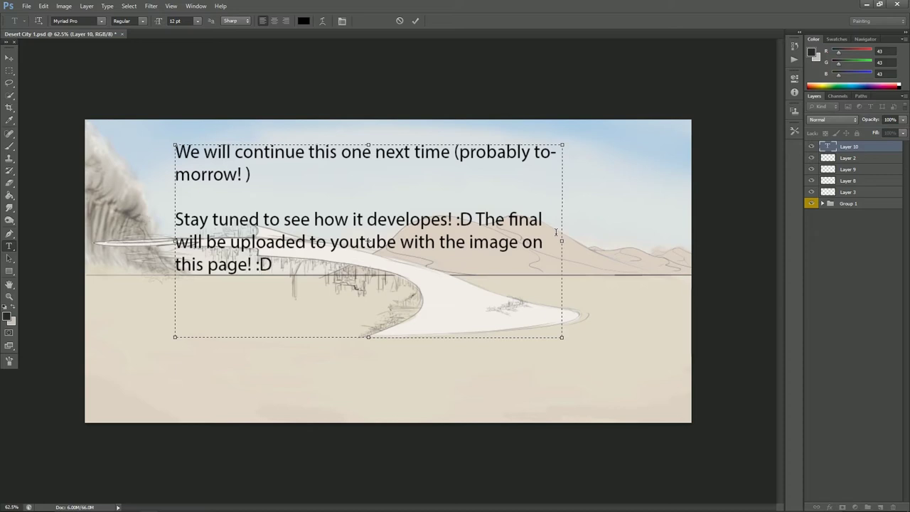
# Add a closing paragraph "Have a great day everyone! :D" signed with the author's first name followed by "xx"
pyautogui.press('Return')
pyautogui.press('Return')
pyautogui.write('Have a great day everyone! :D')
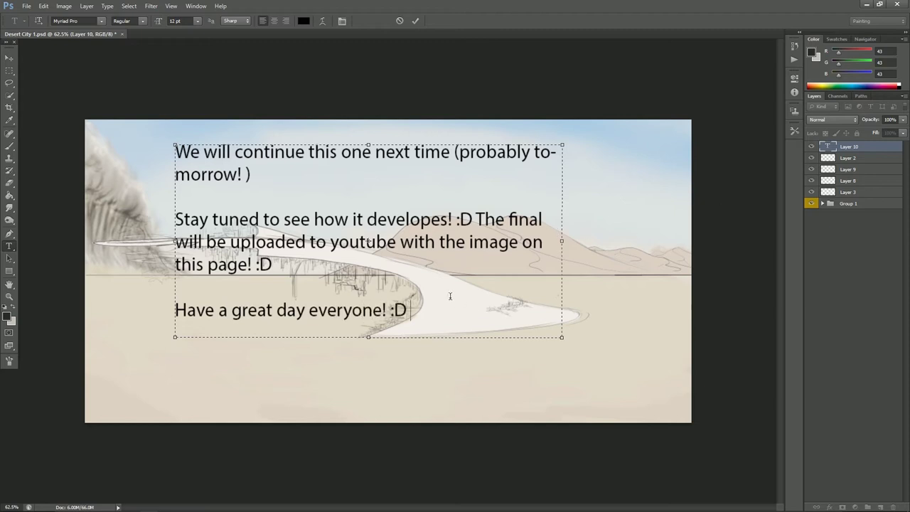
pyautogui.write('       -mATTEO')
pyautogui.press('BackSpace')
pyautogui.press('BackSpace')
pyautogui.press('BackSpace')
pyautogui.press('BackSpace')
pyautogui.press('BackSpace')
pyautogui.press('BackSpace')
pyautogui.write('Matteo xx')
# Move the finished message to the middle of the picture, and hide its text layer
pyautogui.click(10, 57)
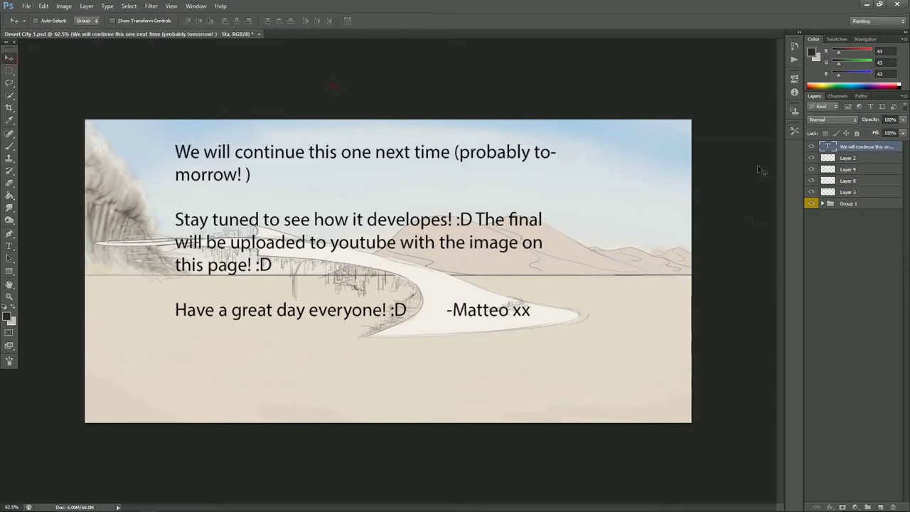
pyautogui.moveTo(409, 219); pyautogui.dragTo(428, 251)
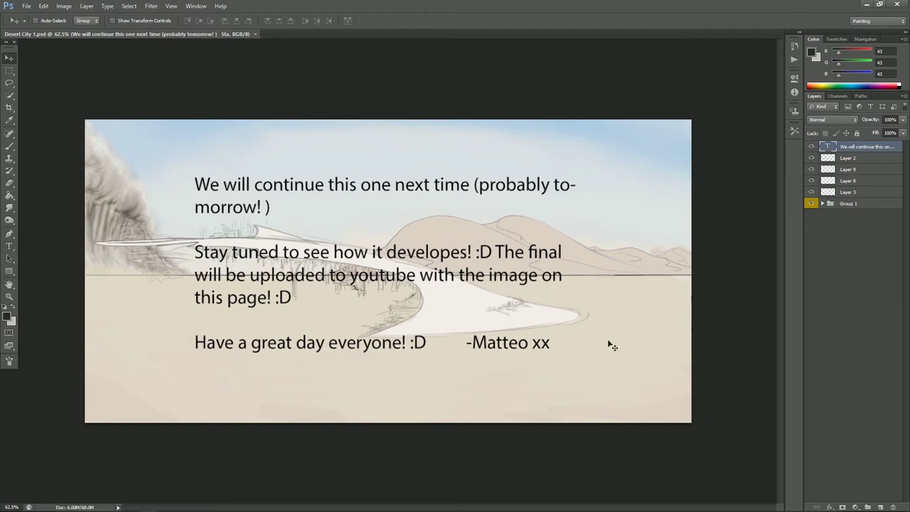
pyautogui.click(811, 147)
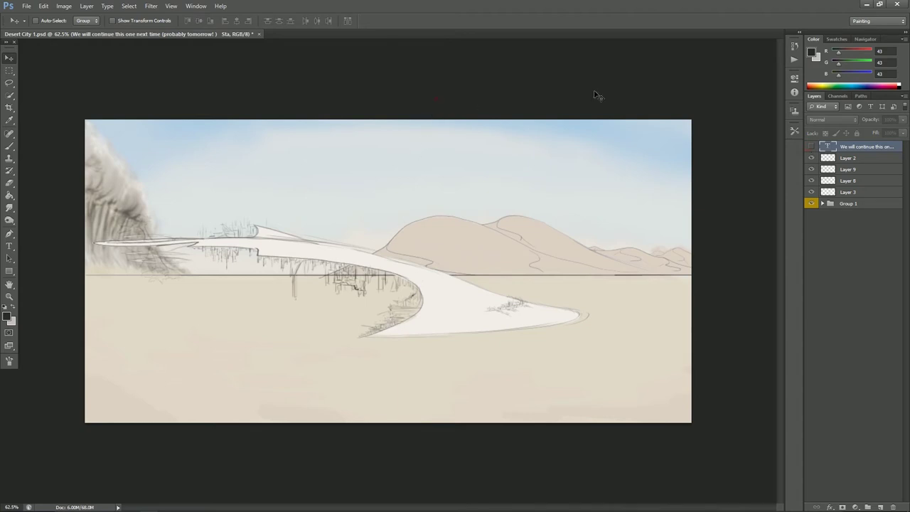
# Show the drawing in full screen mode with the menu bar
pyautogui.scroll(2, 420, 291)
pyautogui.scroll(-1, 419, 289)
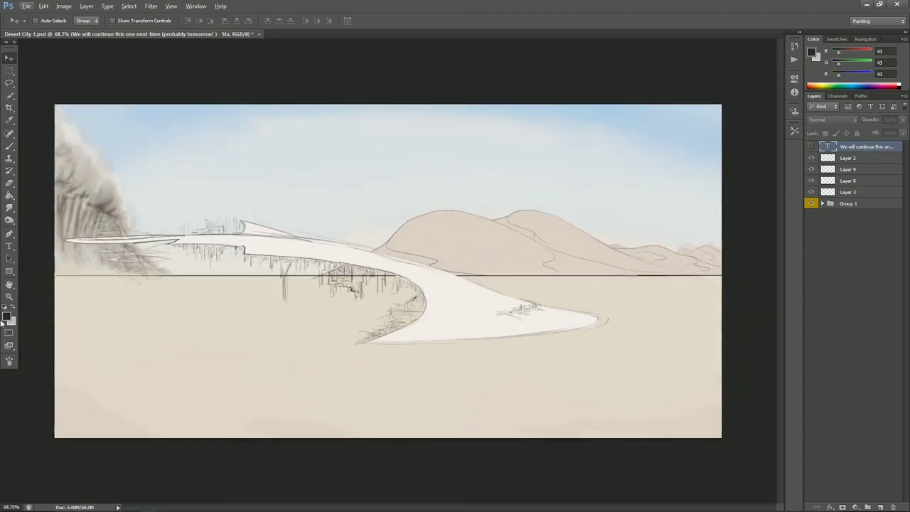
pyautogui.click(9, 346)
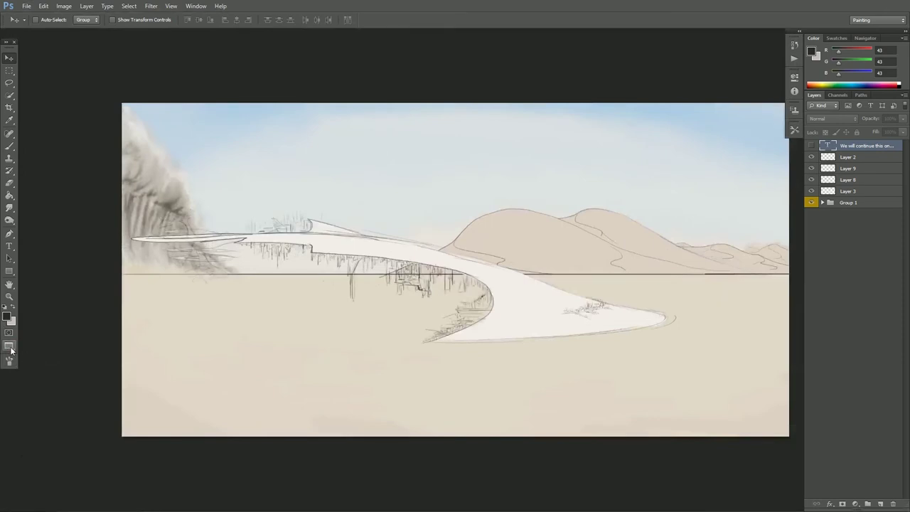